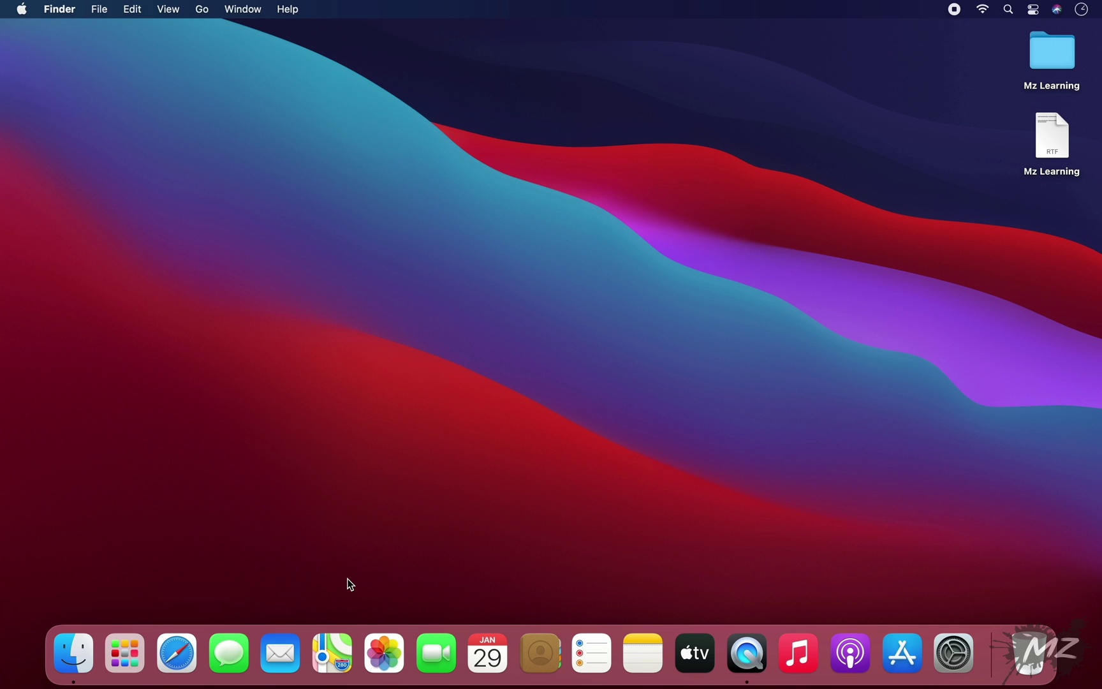
# Open Terminal from the Utilities folder and shift its window slightly on the desktop
pyautogui.click(202, 10)
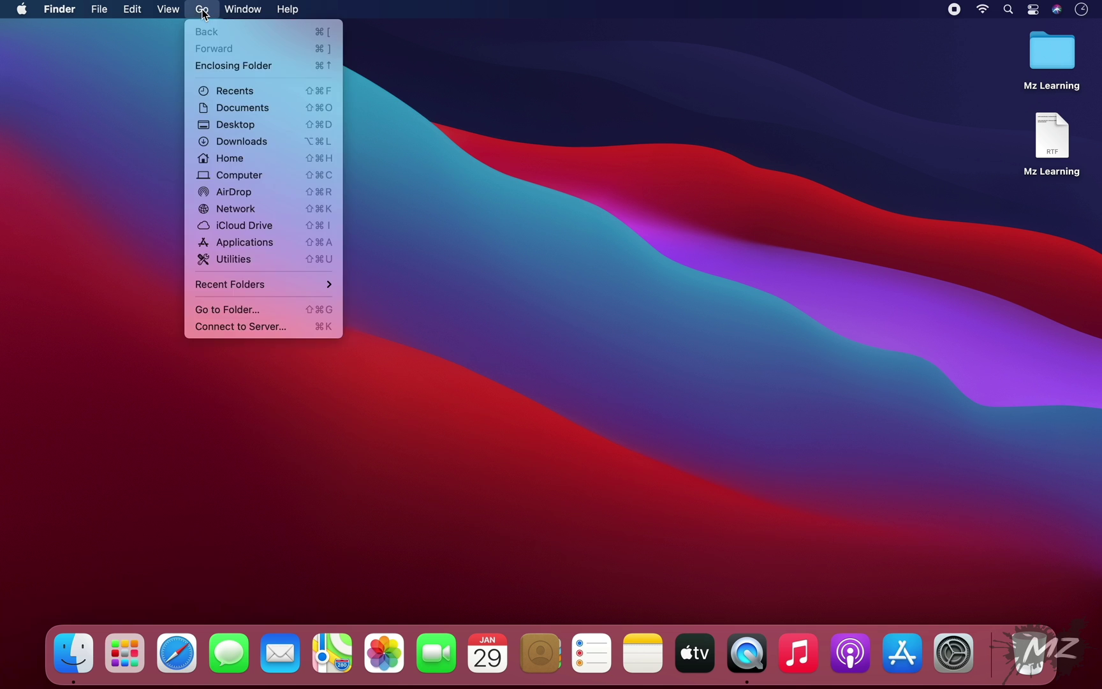
pyautogui.click(227, 262)
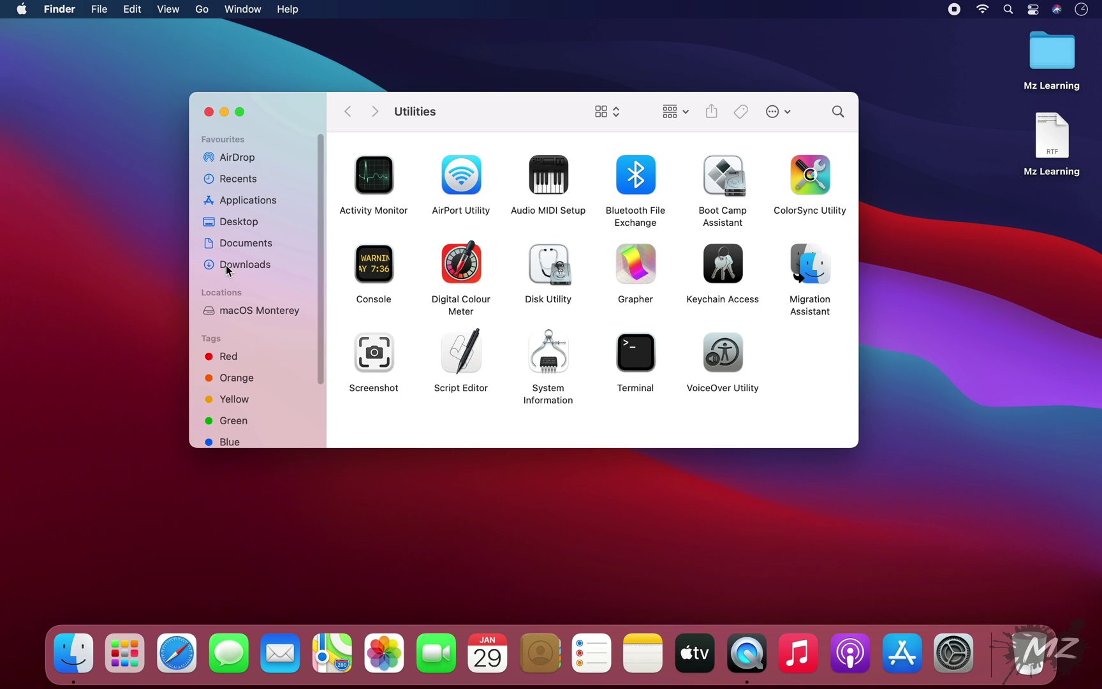
pyautogui.doubleClick(636, 351)
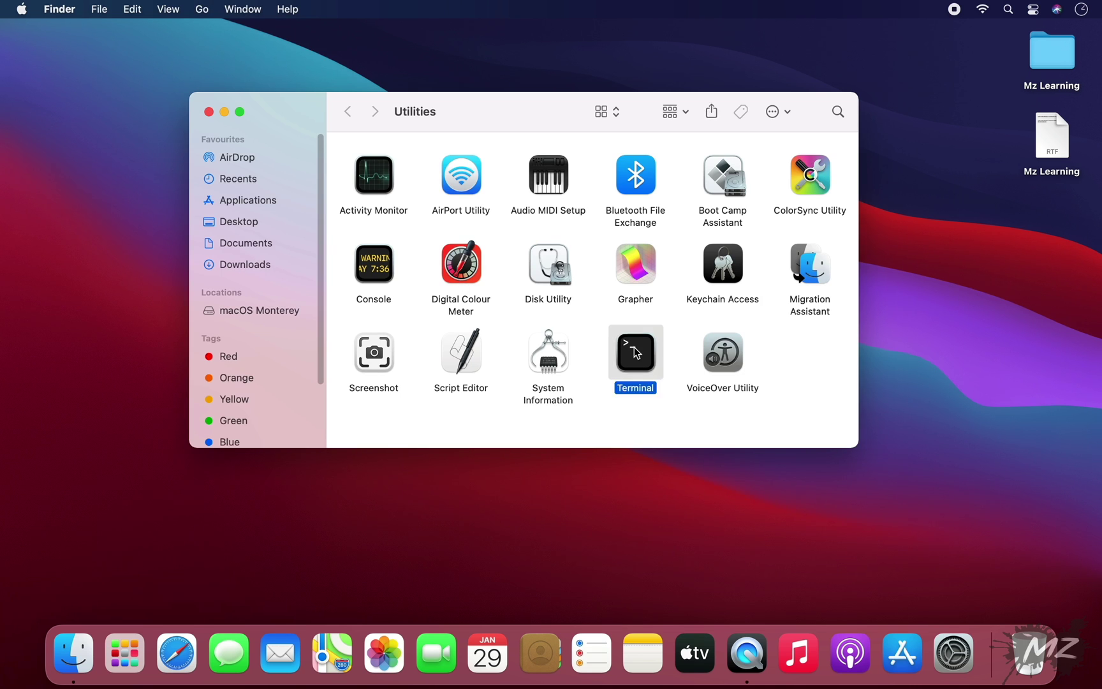
pyautogui.moveTo(626, 51); pyautogui.dragTo(659, 54)
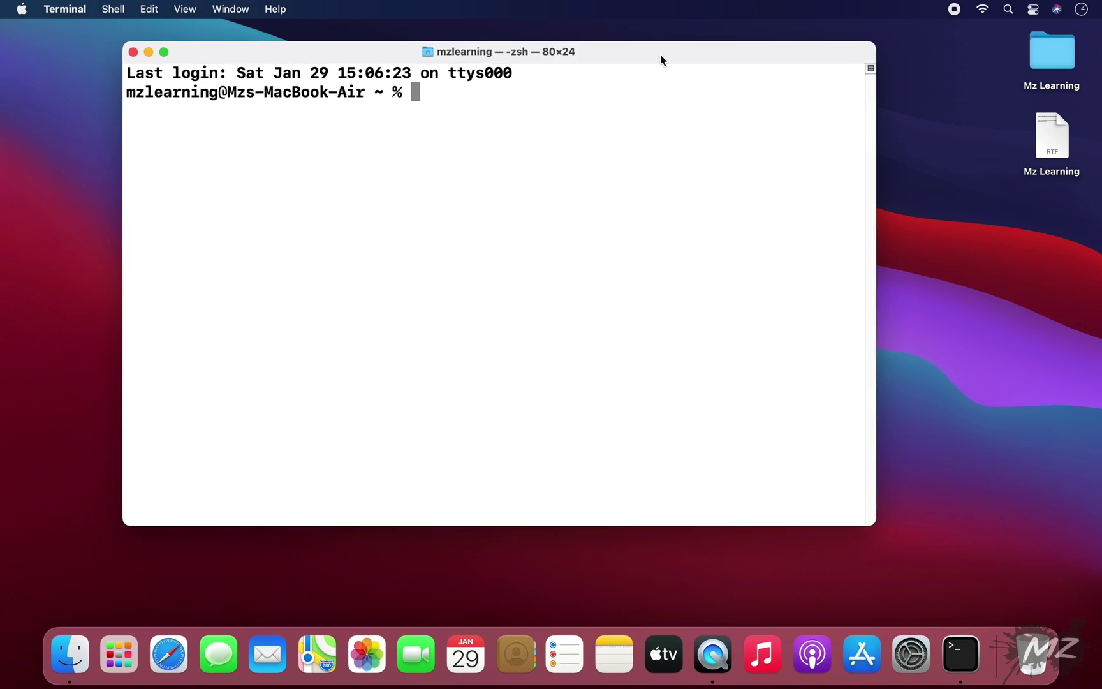
# Copy the command "sudo networksetup -createnetworkservice AdHoc lo0" from the Mz Learning RTF document on the desktop, and close the document
pyautogui.doubleClick(1045, 130)
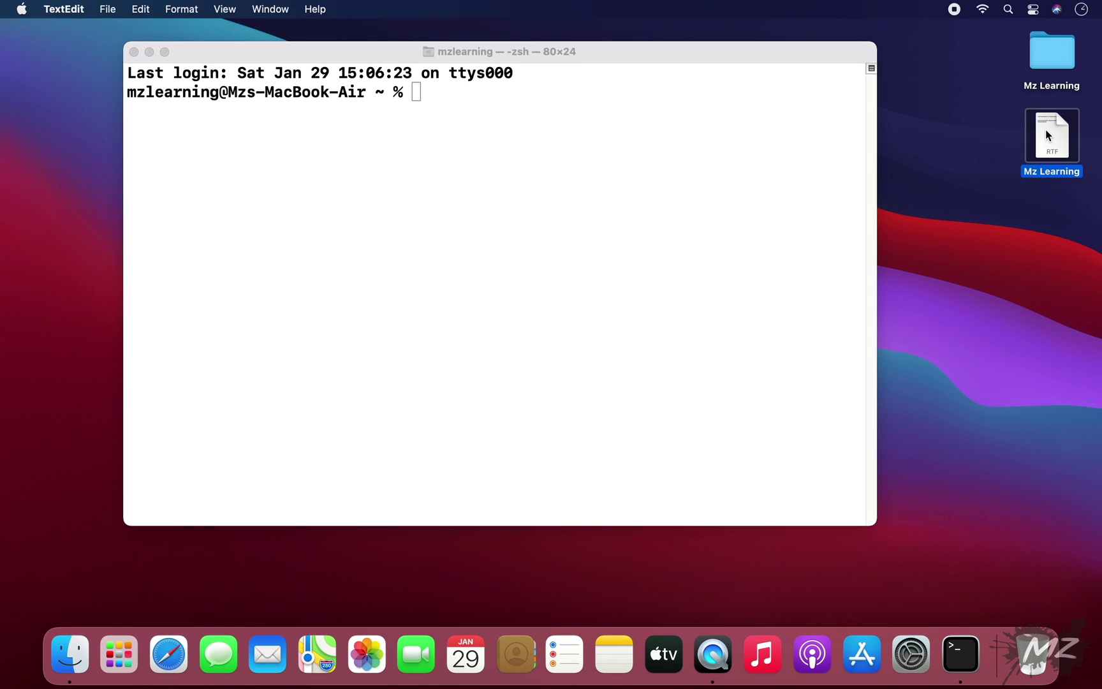
pyautogui.moveTo(923, 150); pyautogui.dragTo(112, 151)
pyautogui.rightClick(112, 149)
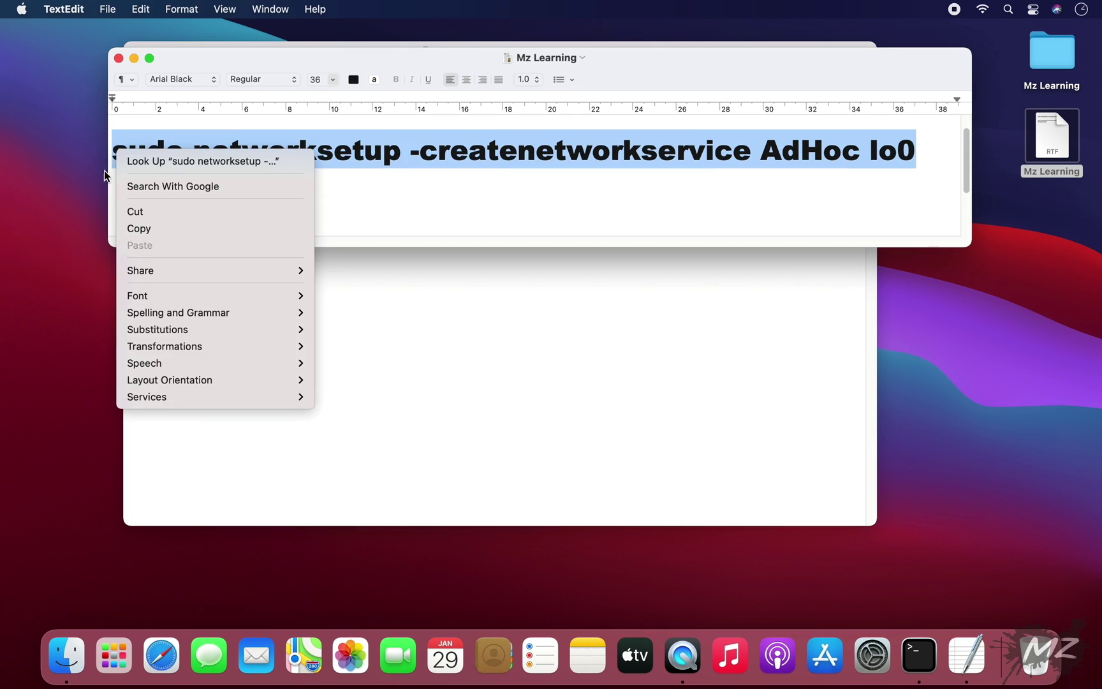
pyautogui.click(119, 228)
pyautogui.click(118, 58)
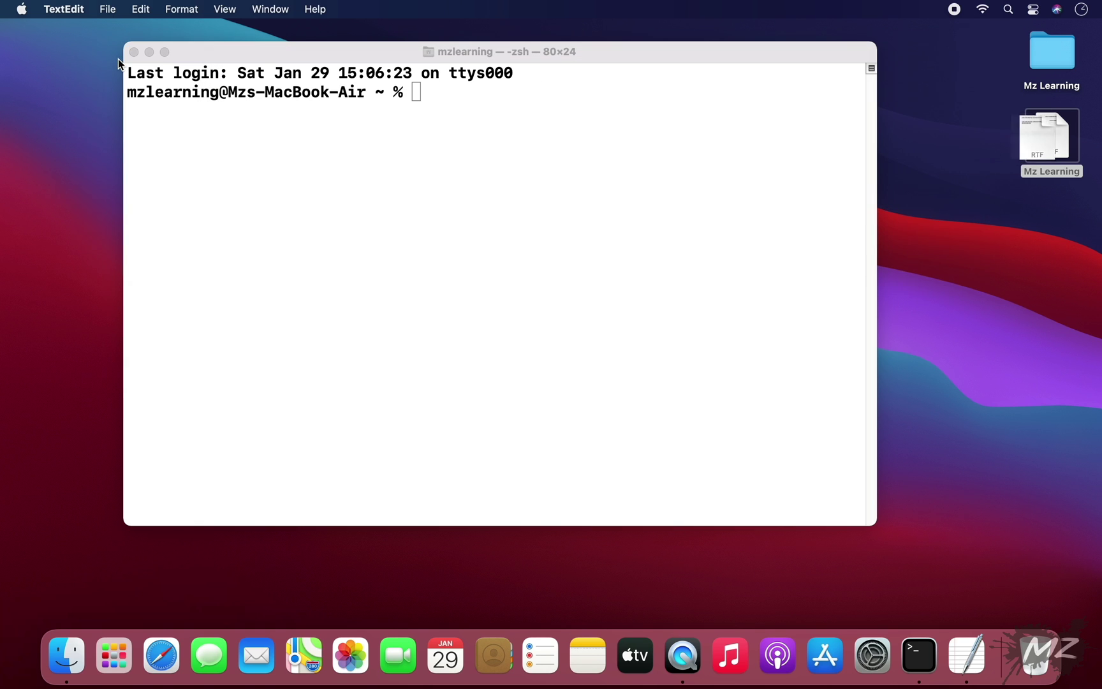
# Run the copied "sudo networksetup -createnetworkservice AdHoc lo0" command in Terminal and authenticate with the administrator password
pyautogui.rightClick(411, 100)
pyautogui.click(423, 118)
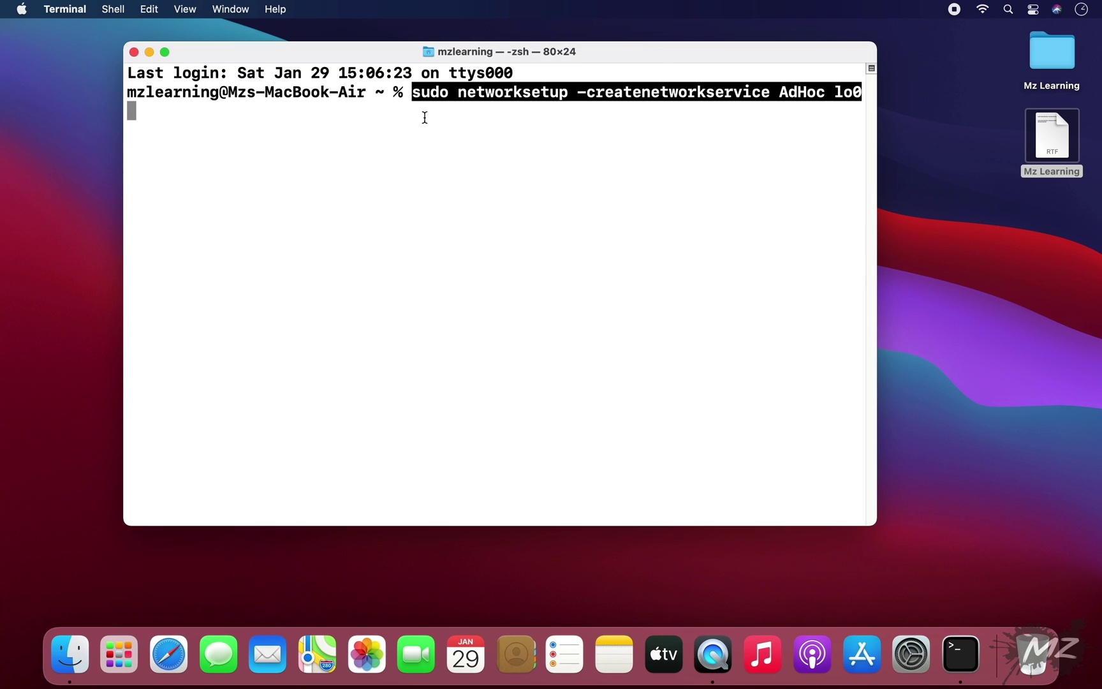
pyautogui.press('Return')
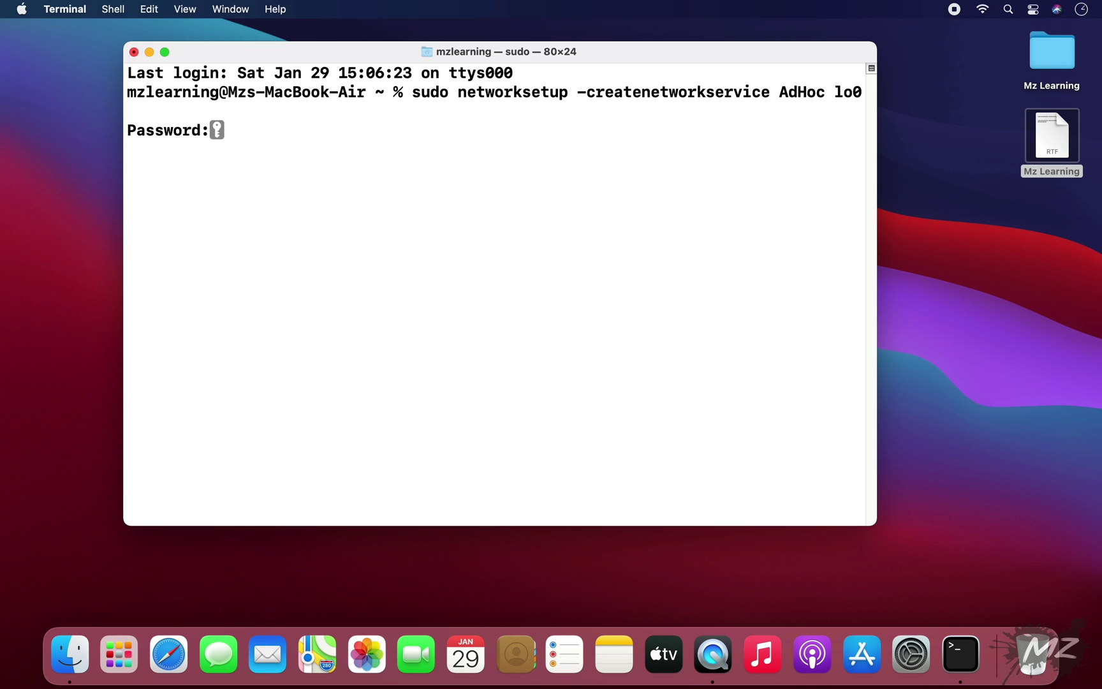
pyautogui.press('Return')
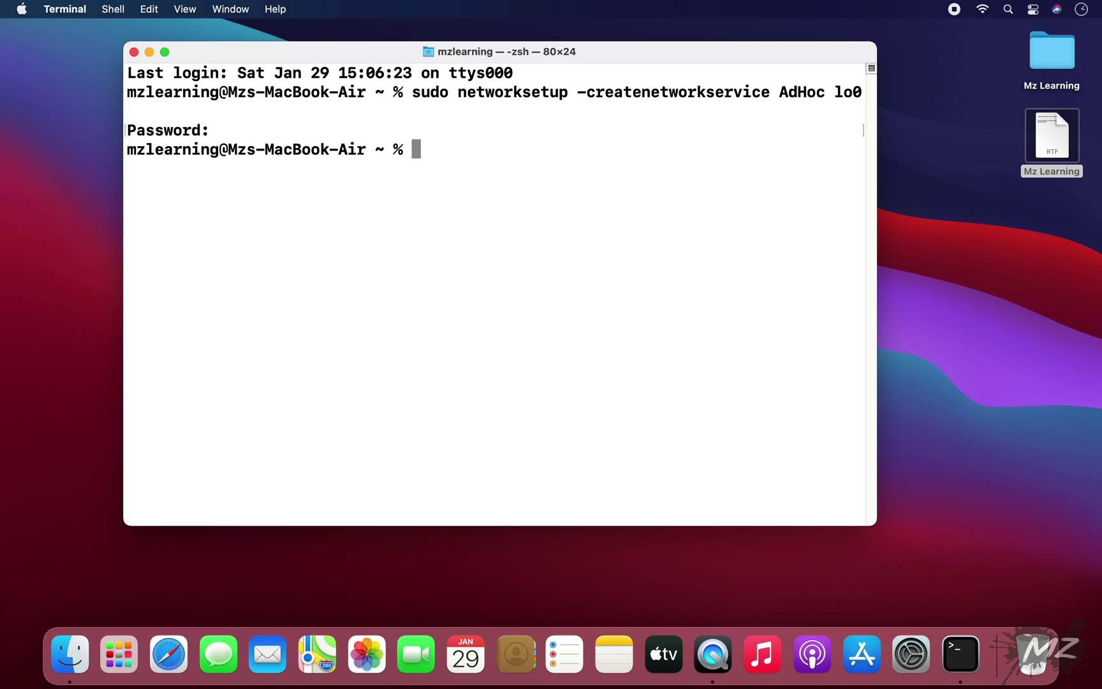
# Copy the command "sudo networksetup -setmanual AdHoc 192.168.1.88 255.255.255.255" from the Mz Learning RTF document, and close the document
pyautogui.doubleClick(1043, 148)
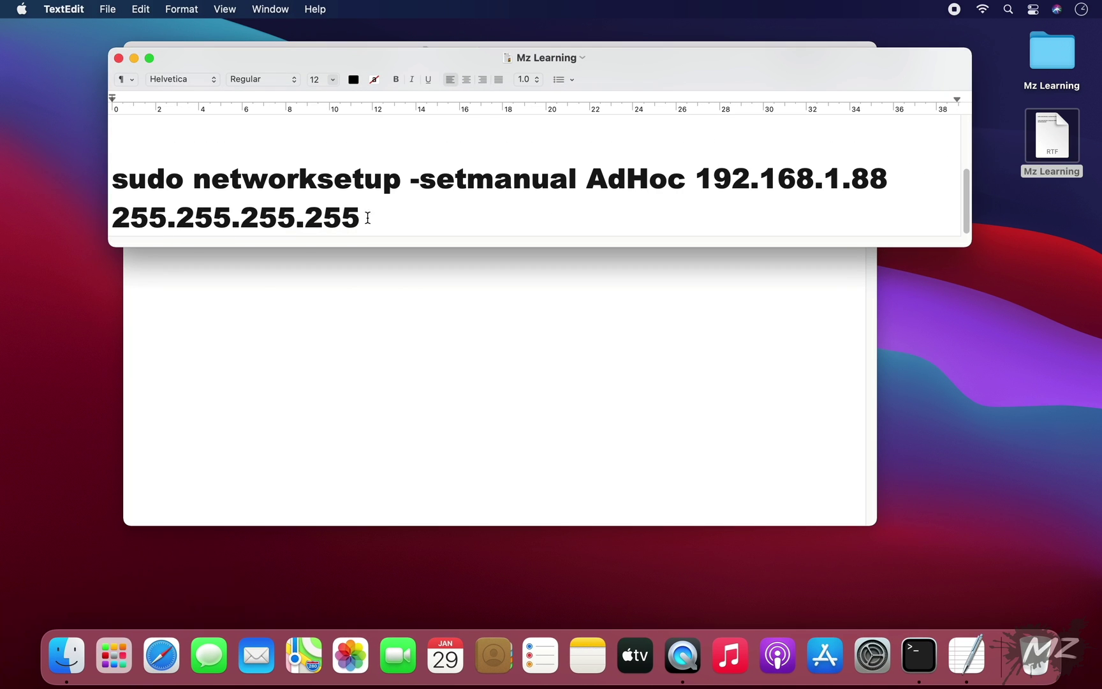
pyautogui.moveTo(368, 217); pyautogui.dragTo(114, 179)
pyautogui.rightClick(114, 170)
pyautogui.click(118, 253)
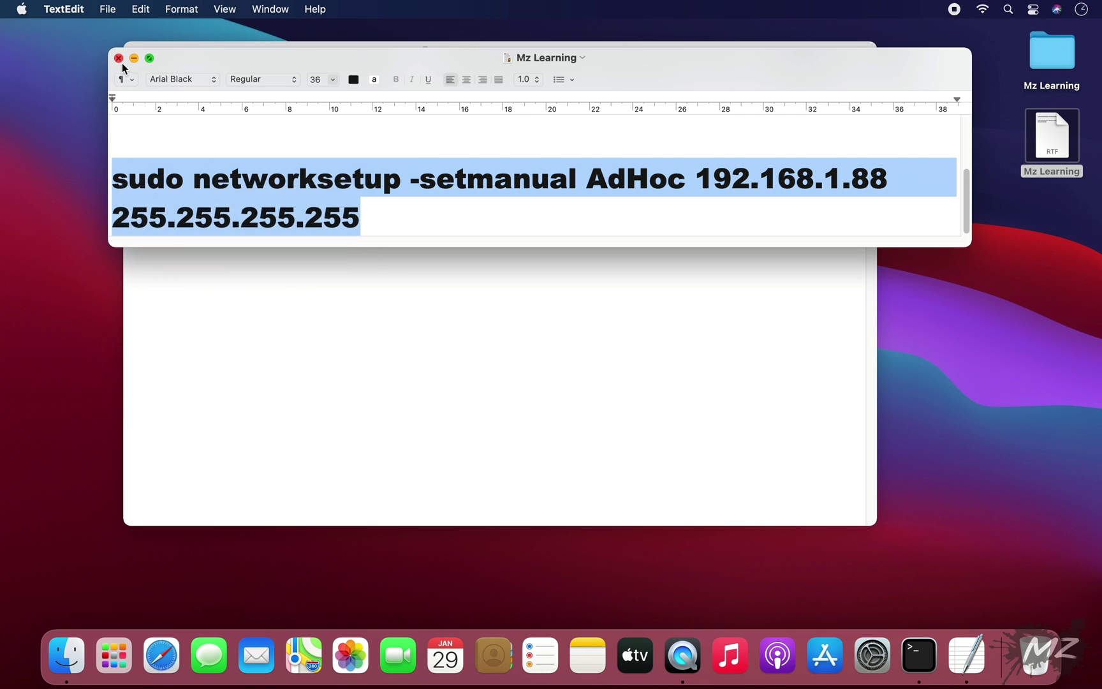
pyautogui.click(119, 58)
# Run the copied "sudo networksetup -setmanual AdHoc 192.168.1.88 255.255.255.255" command in Terminal, and close the Terminal and Utilities windows
pyautogui.rightClick(419, 153)
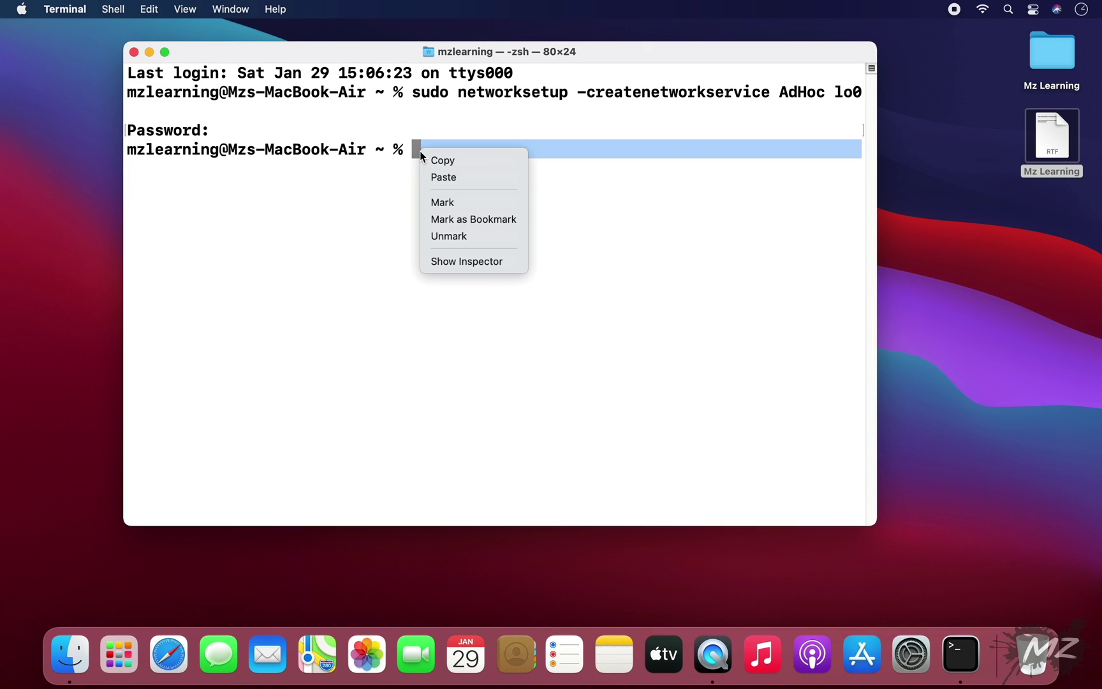
pyautogui.click(434, 176)
pyautogui.press('Return')
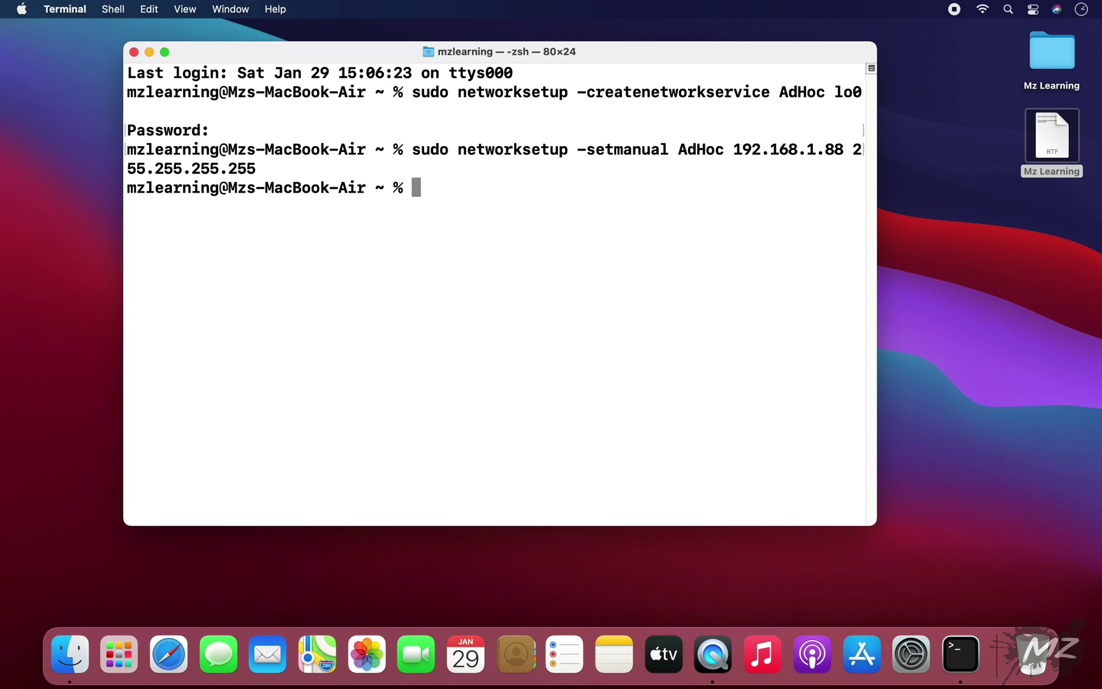
pyautogui.click(133, 52)
pyautogui.click(208, 112)
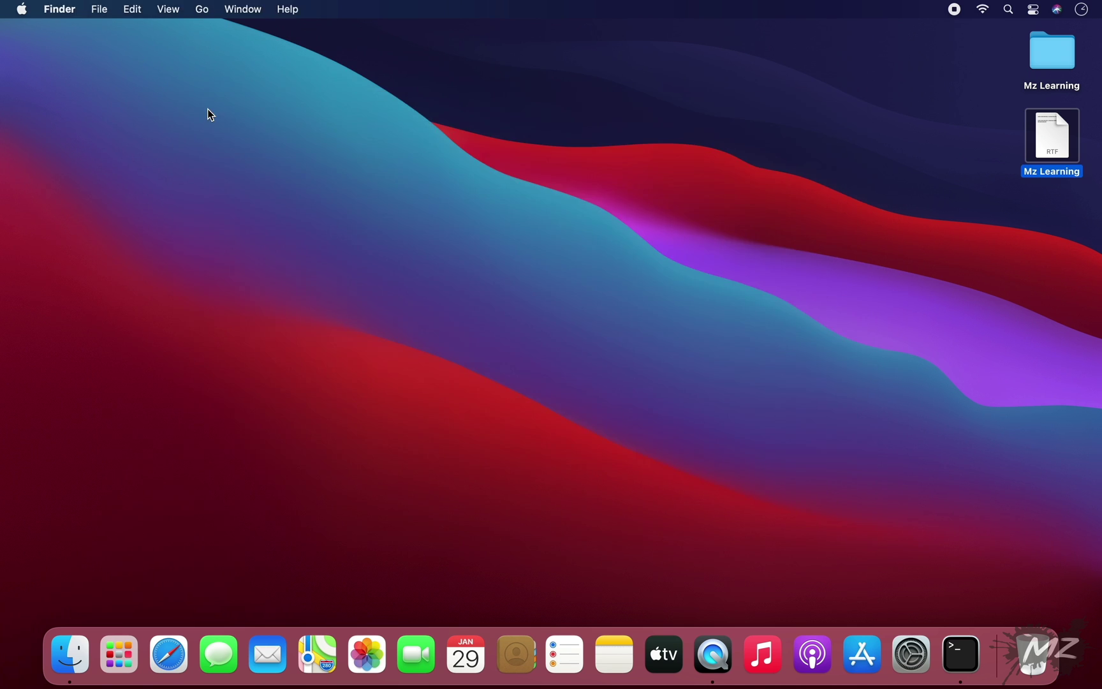
# In System Preferences, configure Internet Sharing to share the AdHoc connection with computers using Wi-Fi
pyautogui.click(911, 650)
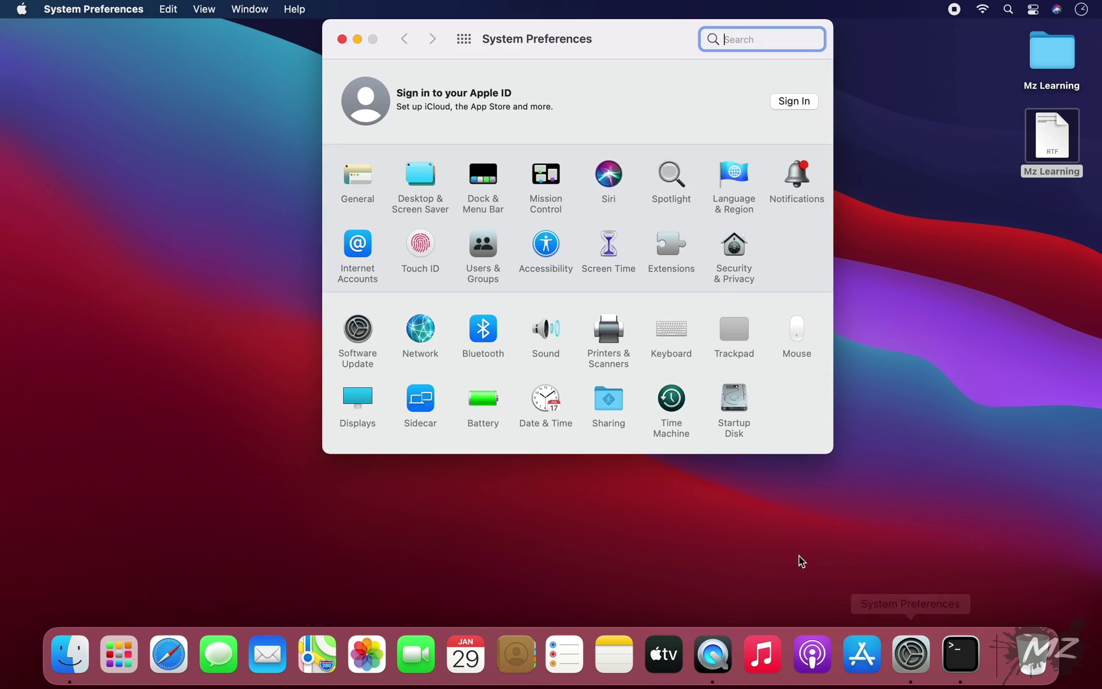
pyautogui.click(608, 404)
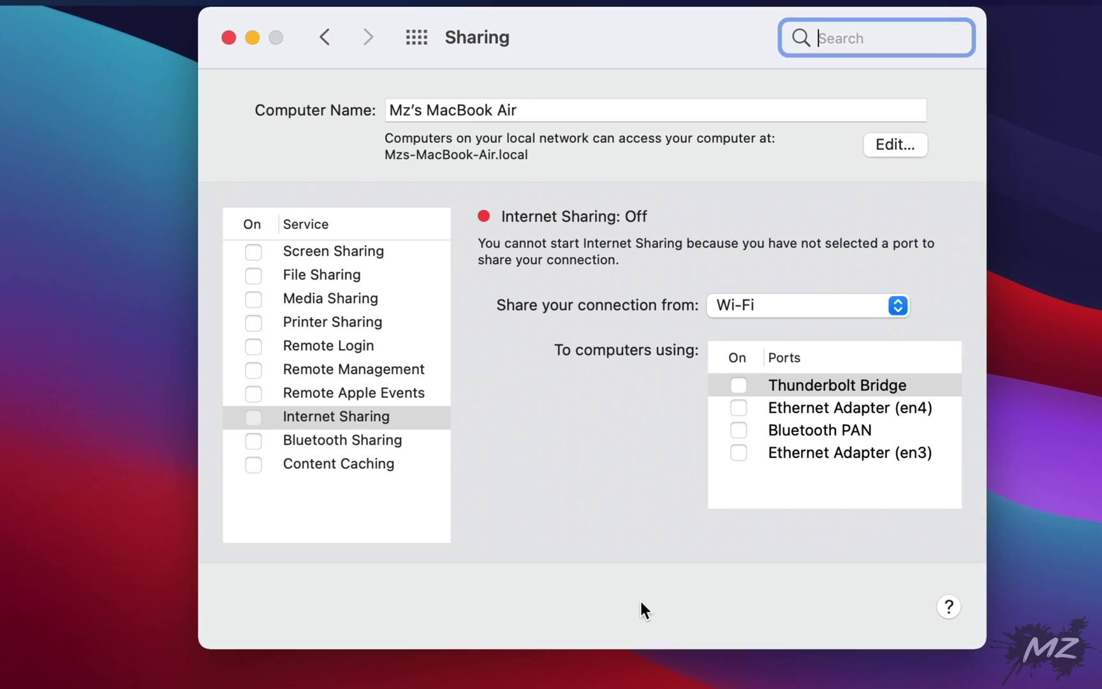
pyautogui.click(342, 422)
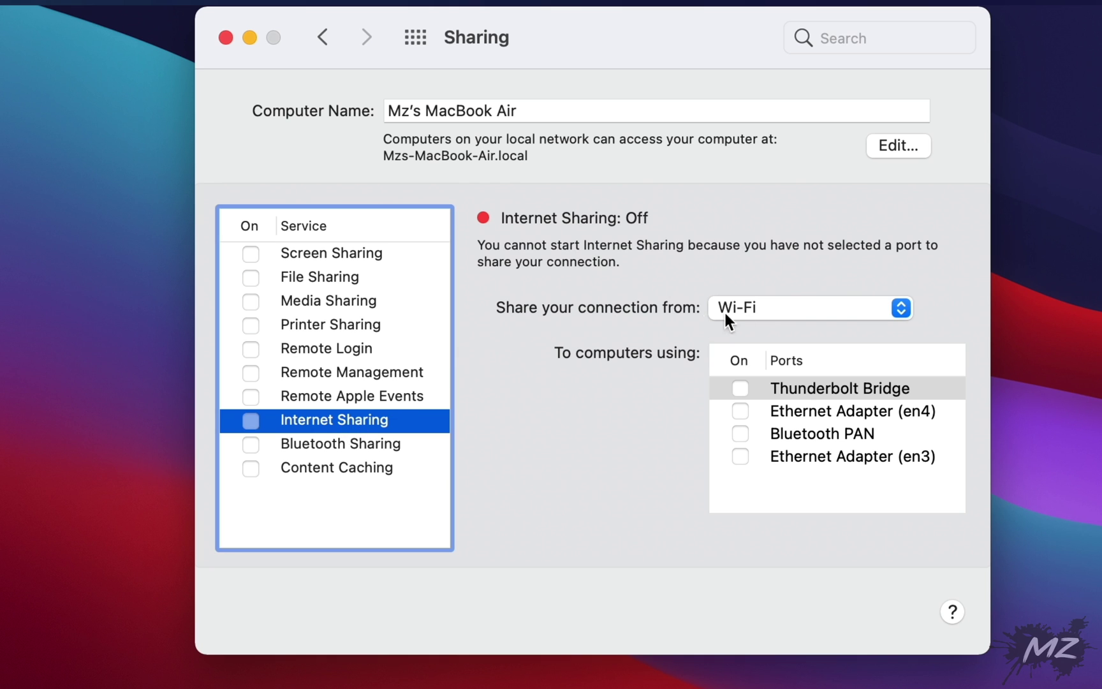
pyautogui.click(774, 307)
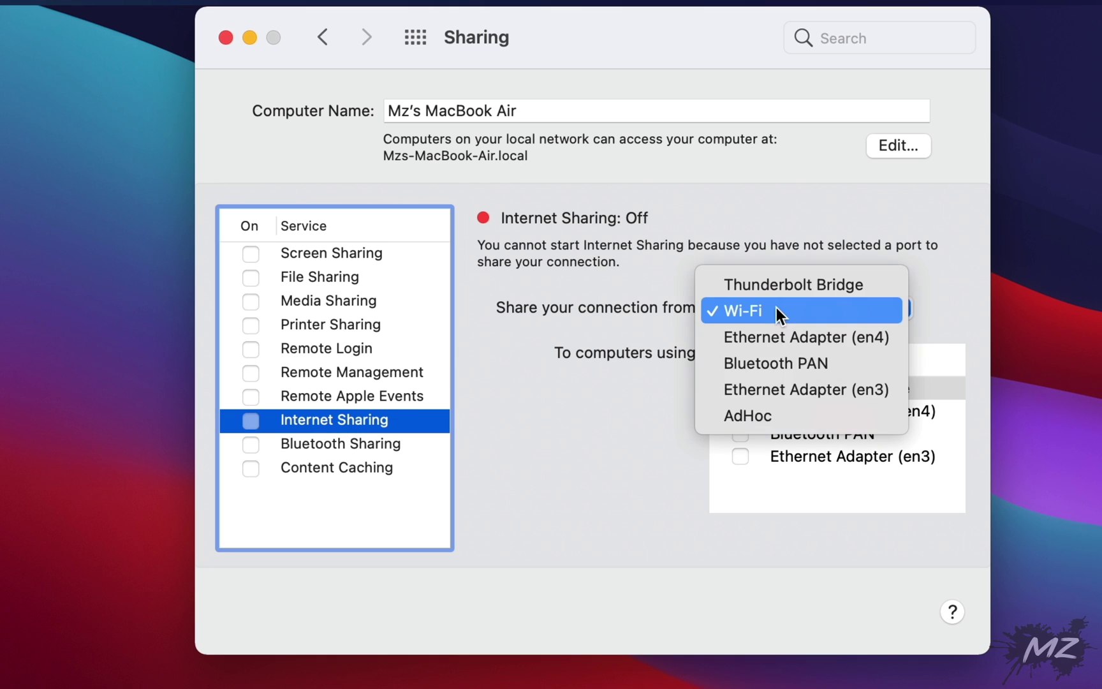
pyautogui.click(772, 415)
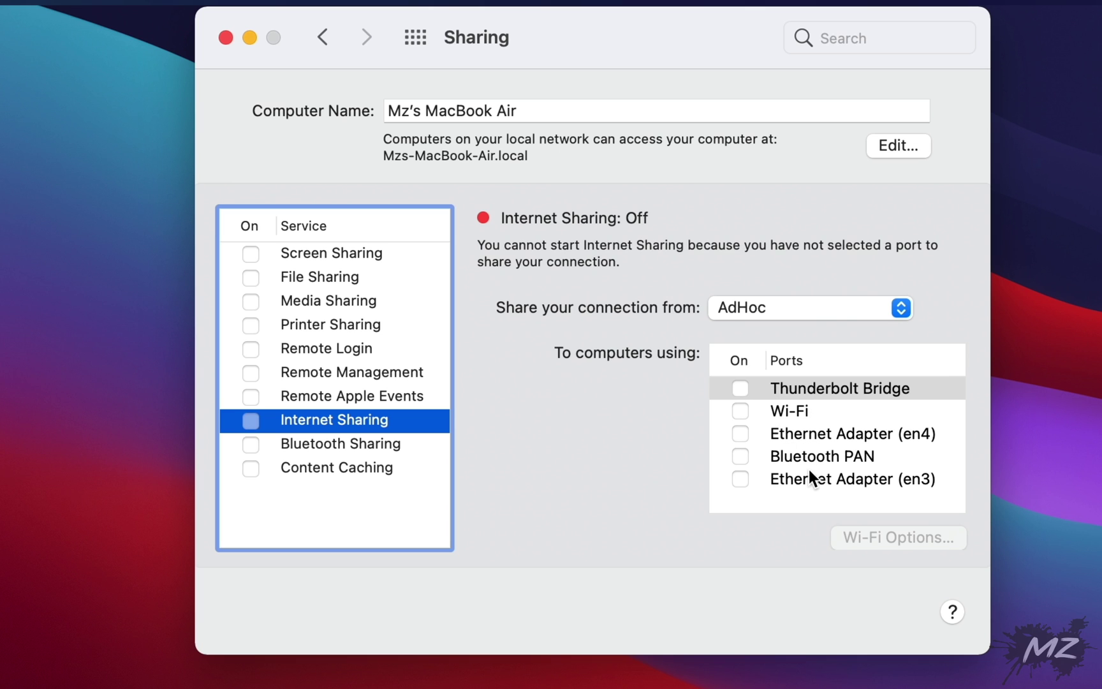
pyautogui.click(740, 410)
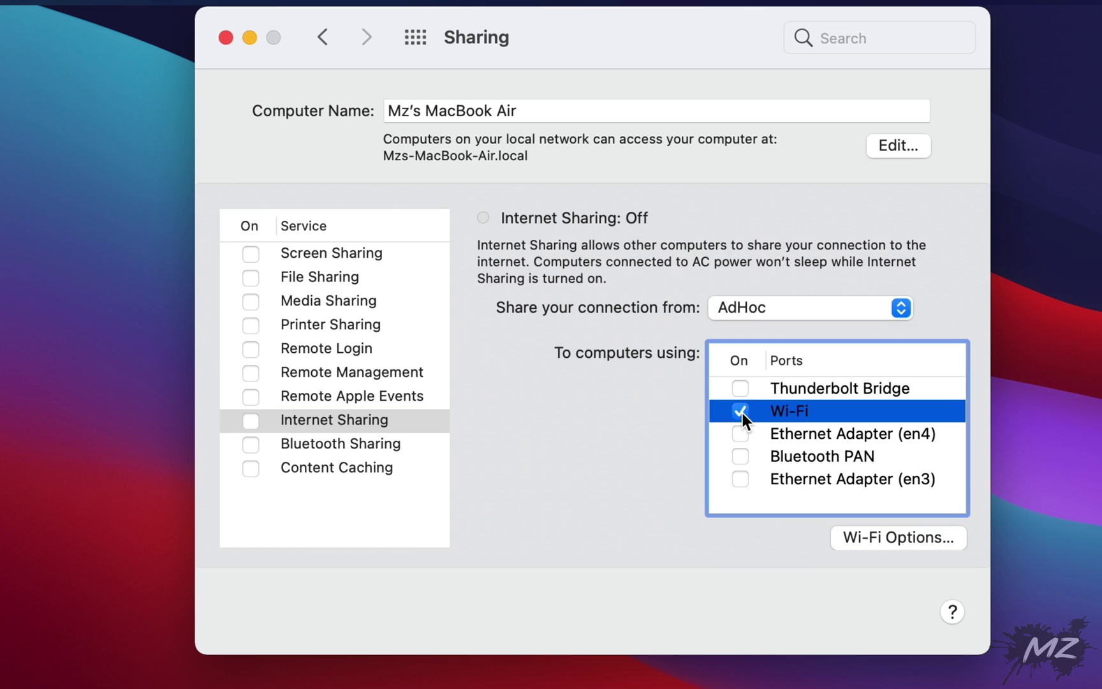
# Name the shared Wi-Fi network "Mz Learning", enter a new network password, check it in plain text, and accept the Wi-Fi options
pyautogui.click(878, 537)
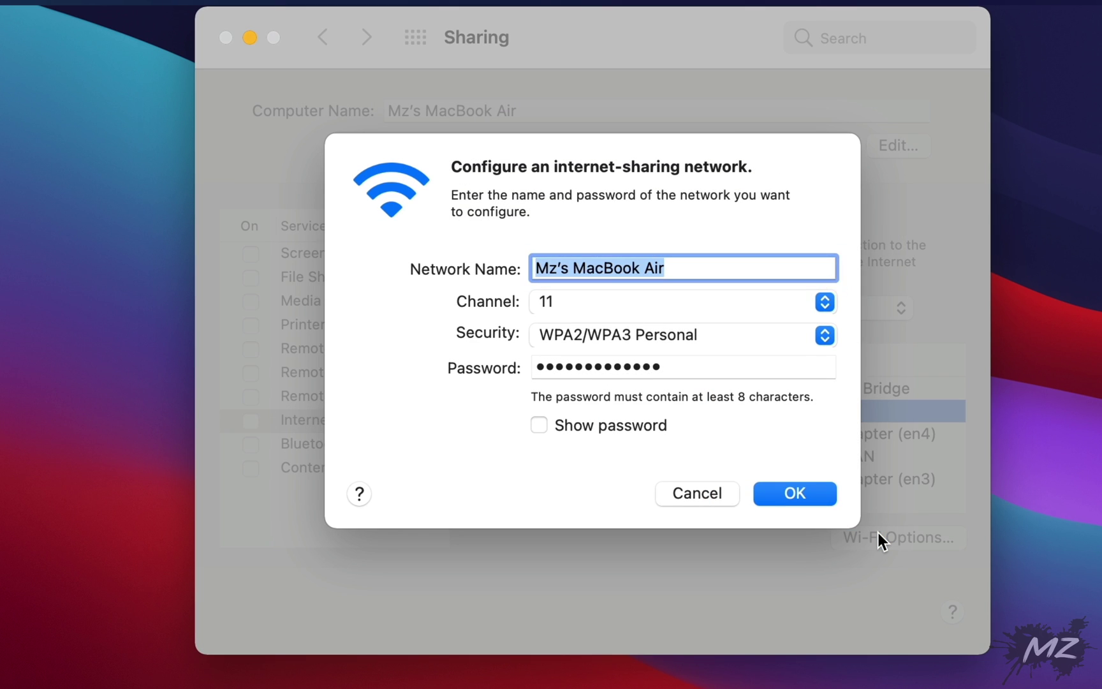
pyautogui.write('Mz Learning')
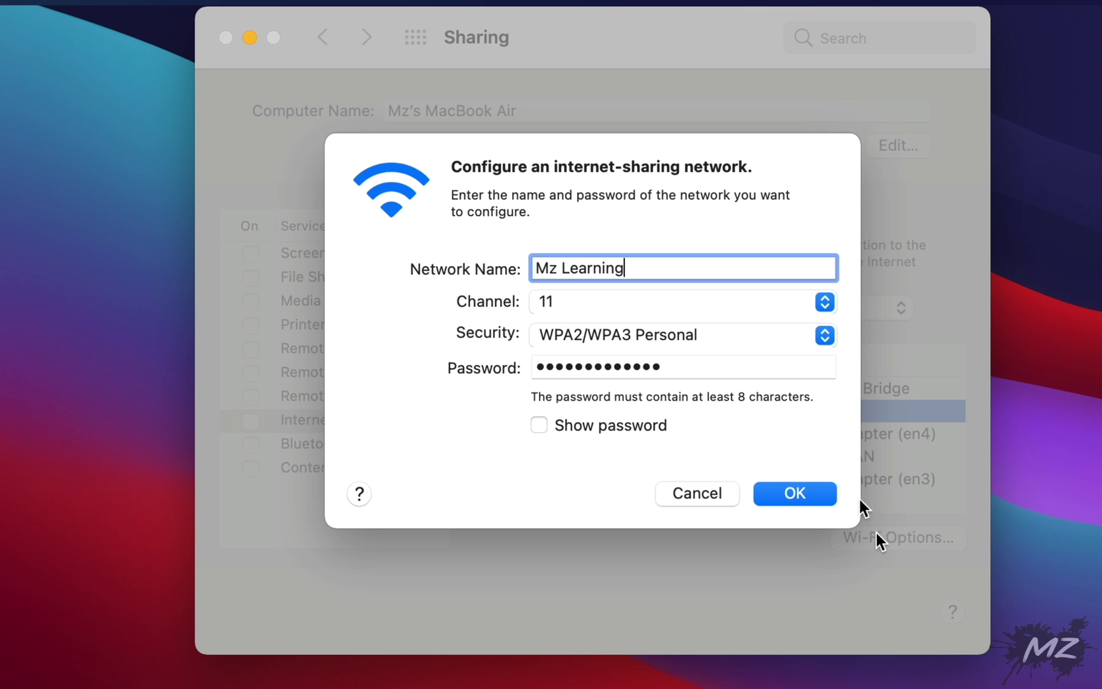
pyautogui.click(705, 361)
pyautogui.moveTo(703, 362); pyautogui.dragTo(498, 367)
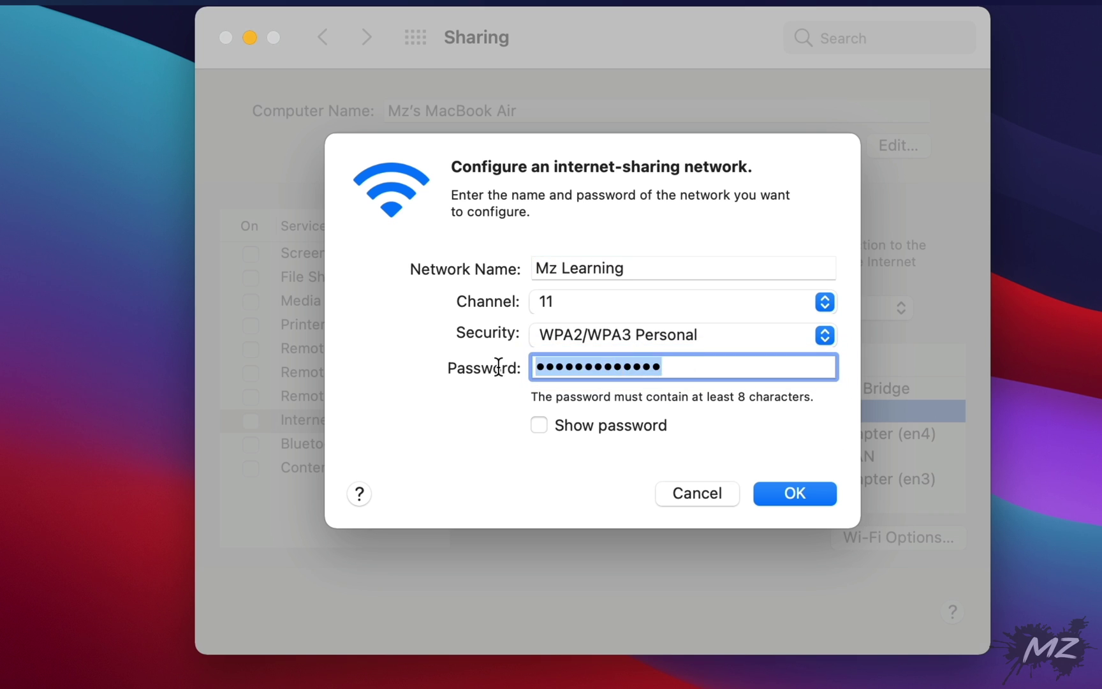
pyautogui.write('••••••••')
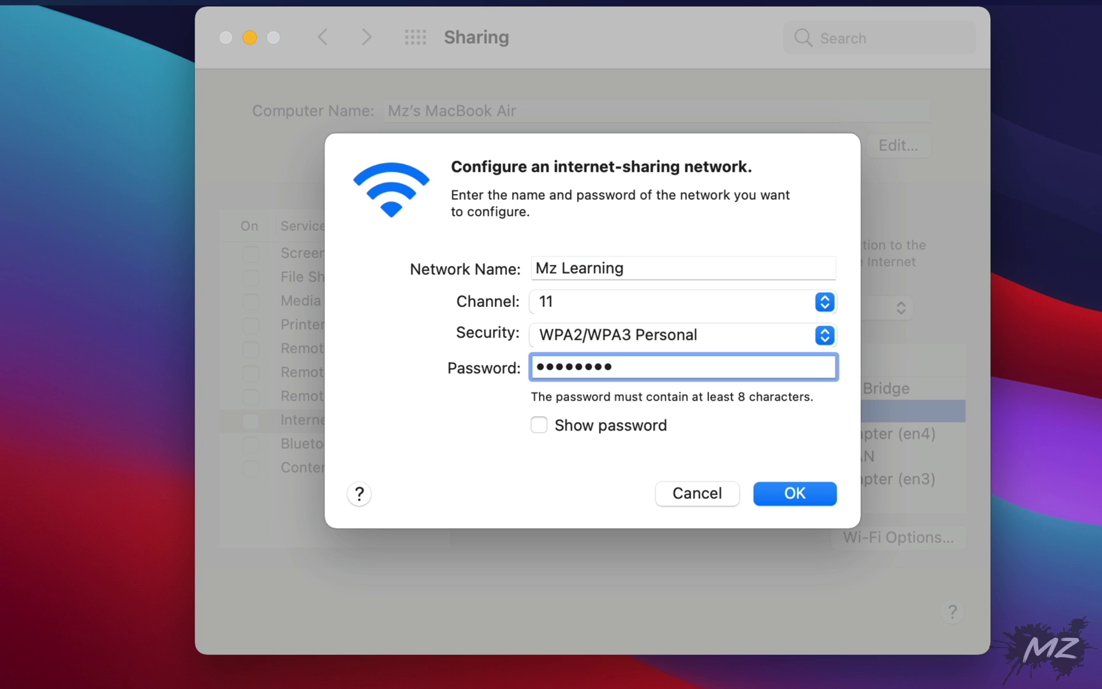
pyautogui.click(545, 423)
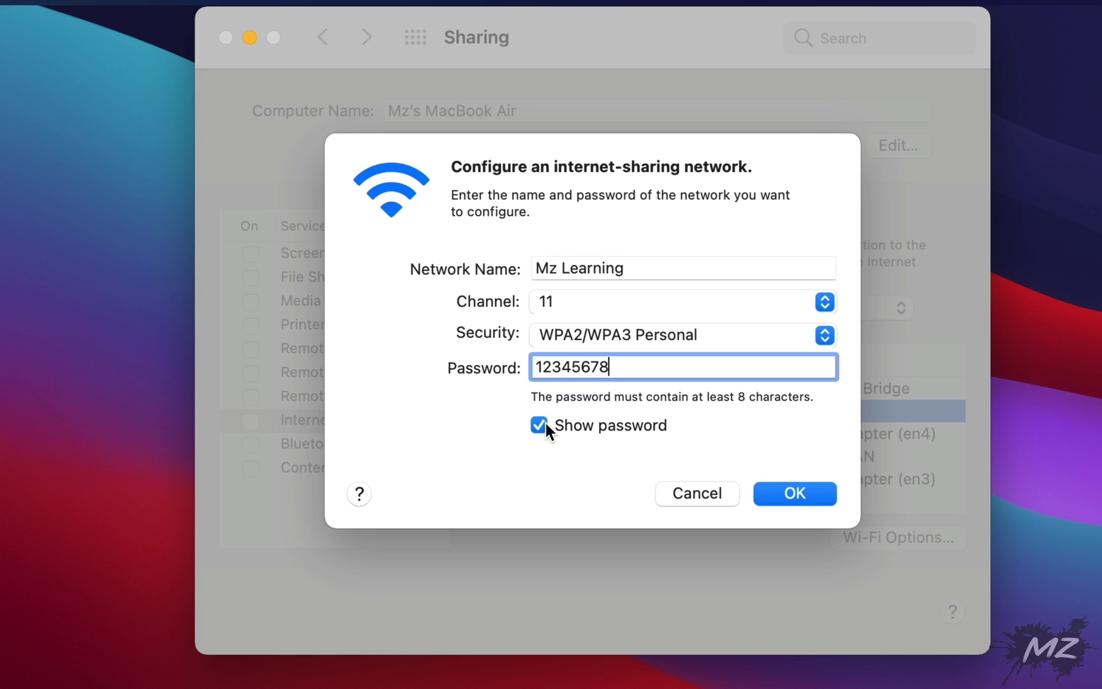
pyautogui.click(545, 422)
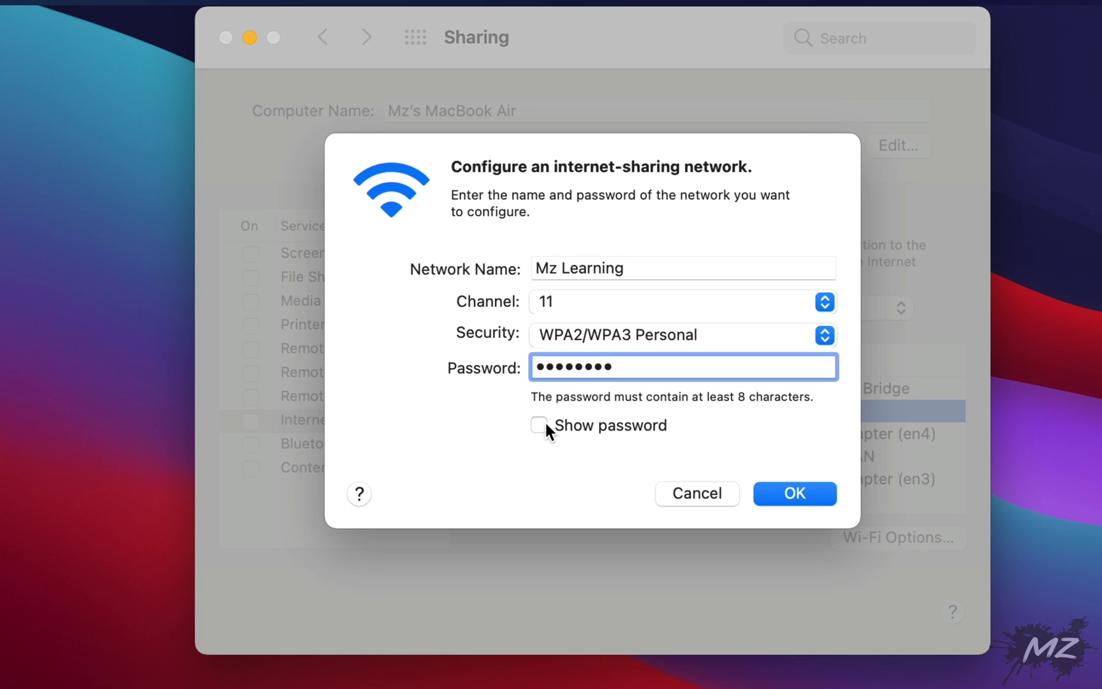
pyautogui.click(798, 489)
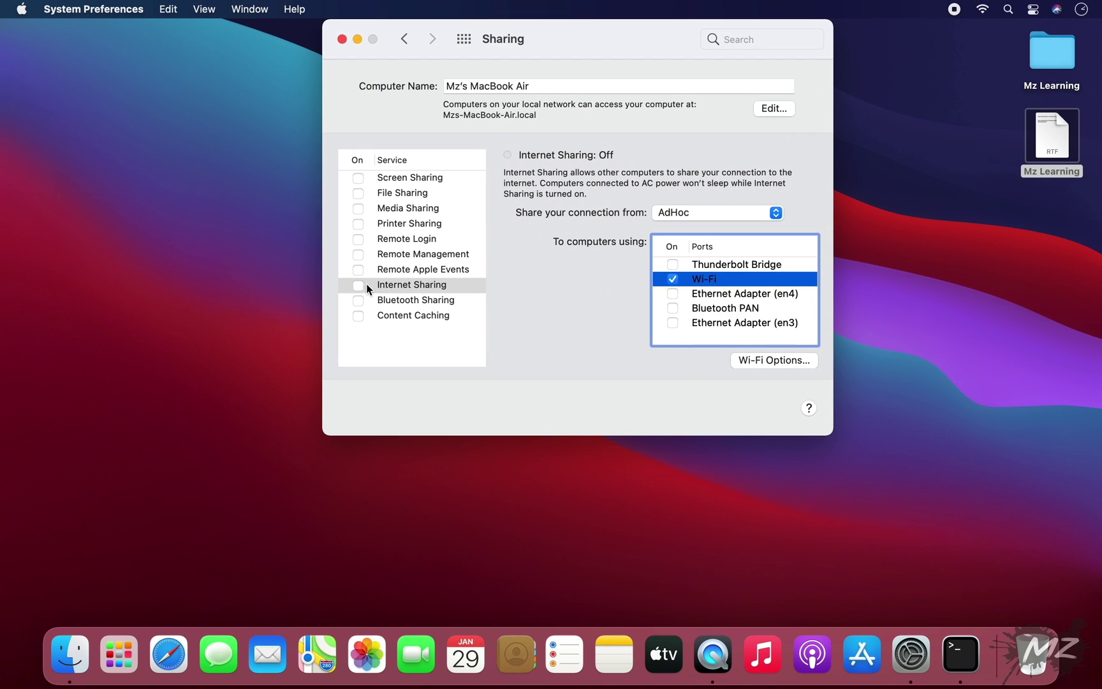
# Turn on the Internet Sharing service and confirm starting it
pyautogui.click(359, 286)
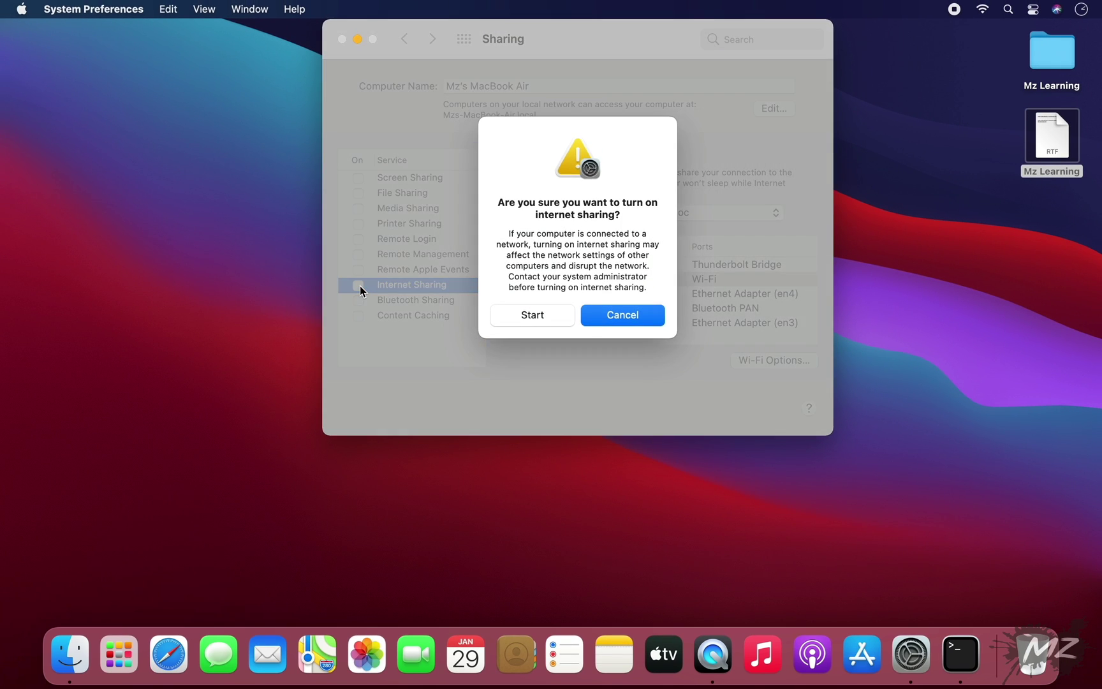
pyautogui.click(529, 316)
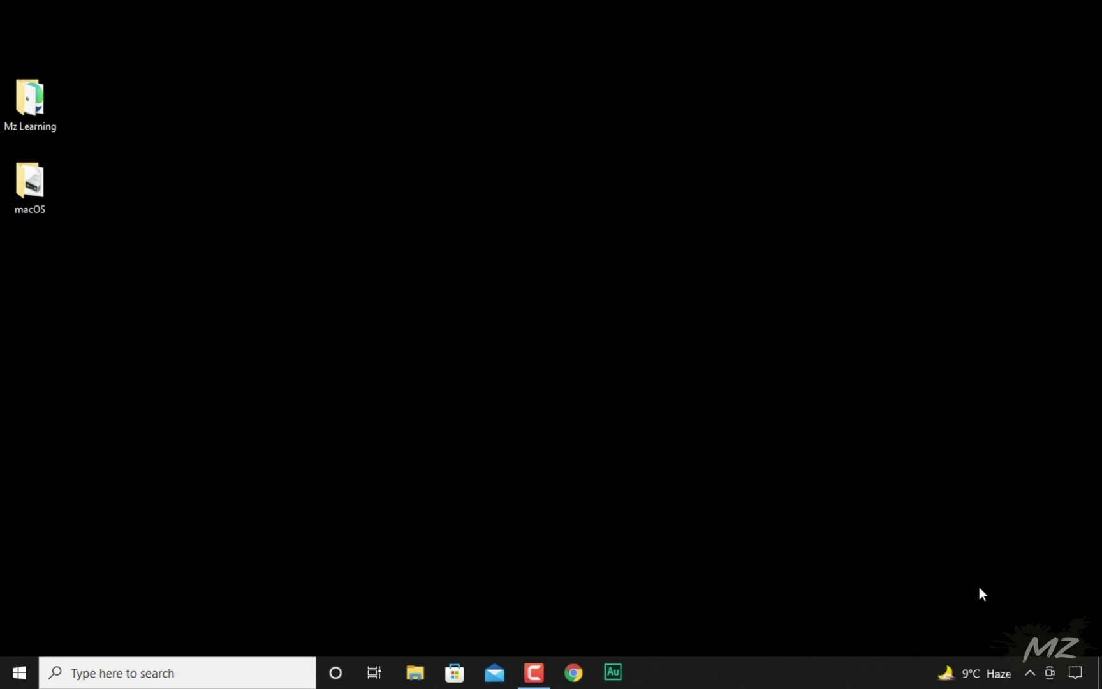
# On the Windows PC, connect to the MacBook Air's Wi-Fi network with its network security key and allow the PC to be discoverable
pyautogui.click(1076, 672)
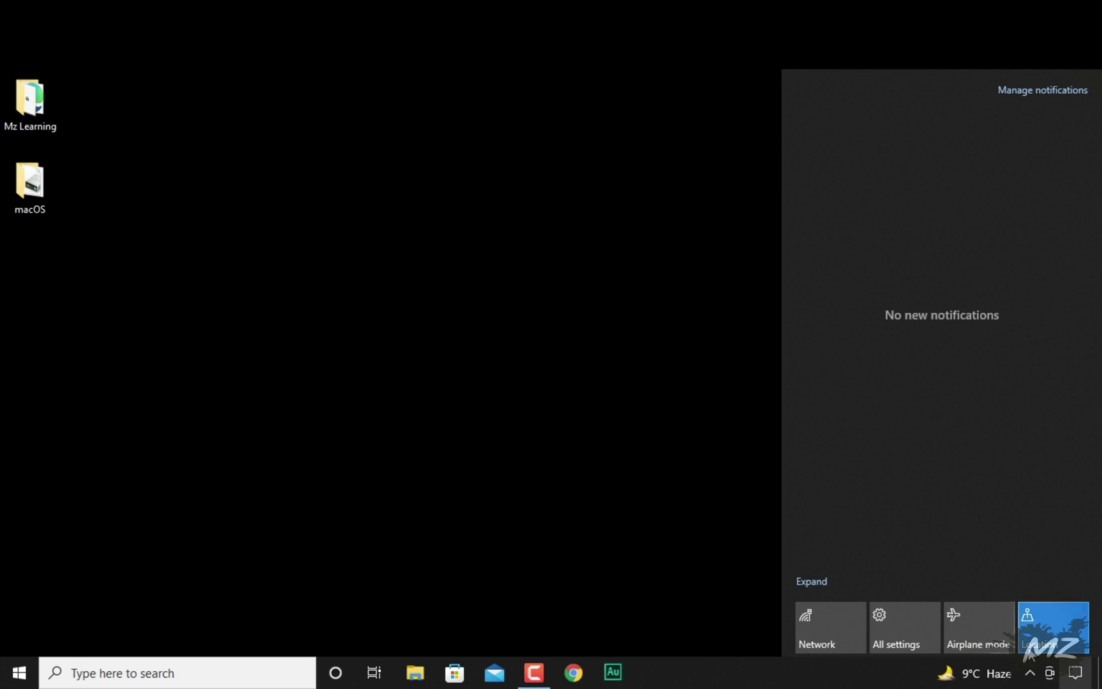
pyautogui.click(848, 630)
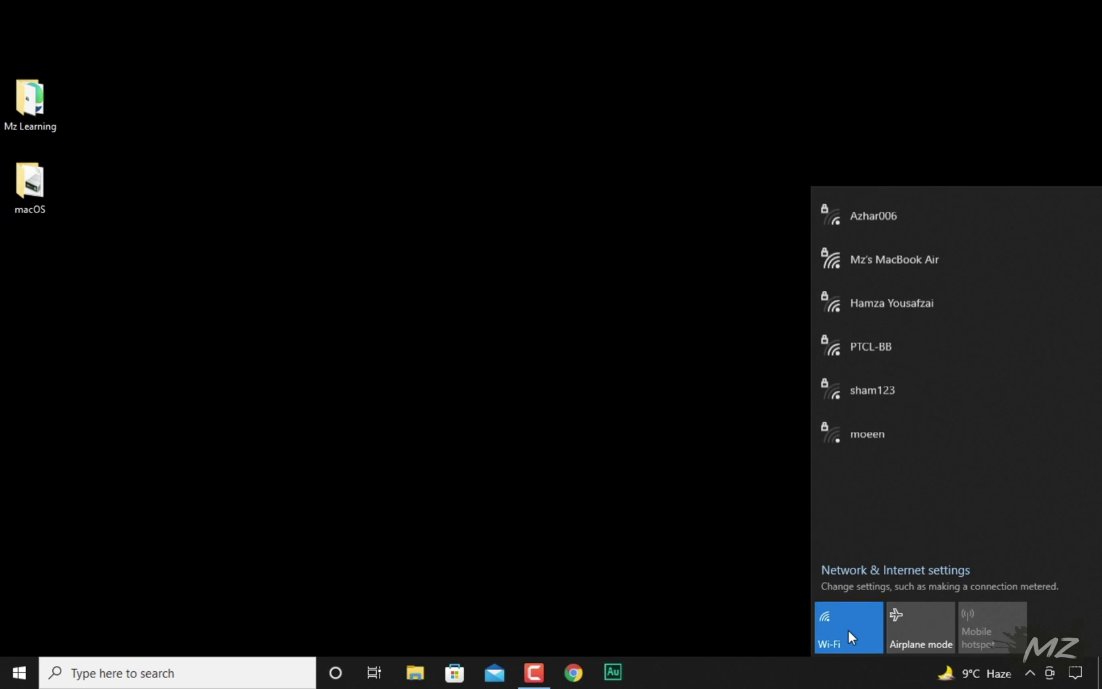
pyautogui.click(863, 255)
pyautogui.click(1019, 325)
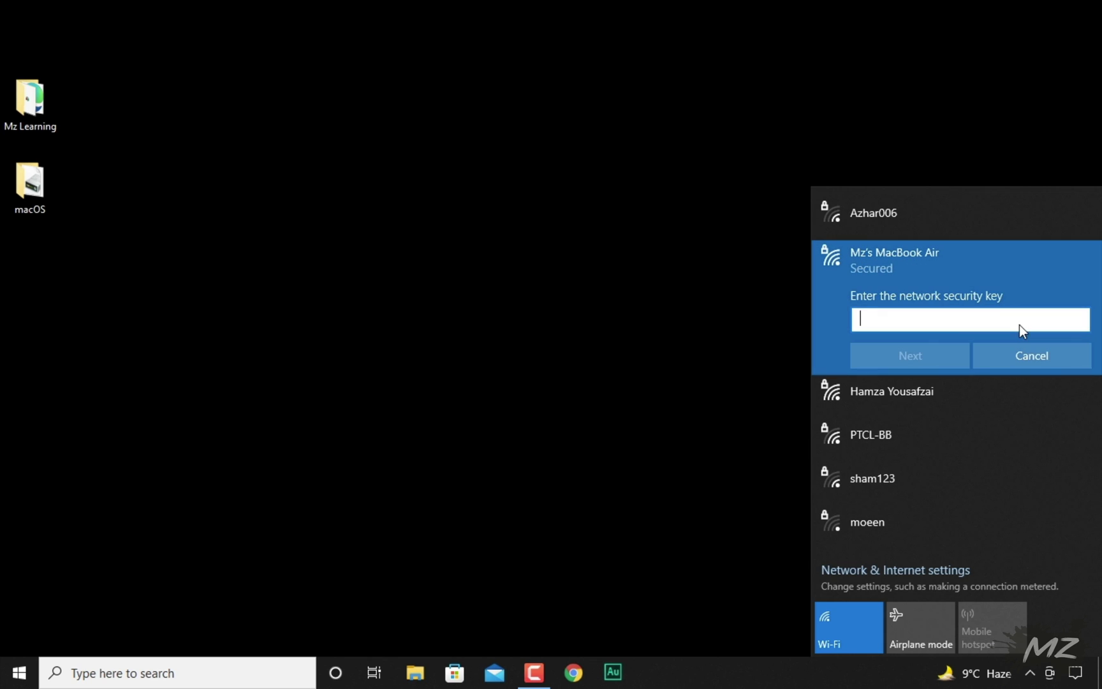
pyautogui.write('*********')
pyautogui.click(933, 359)
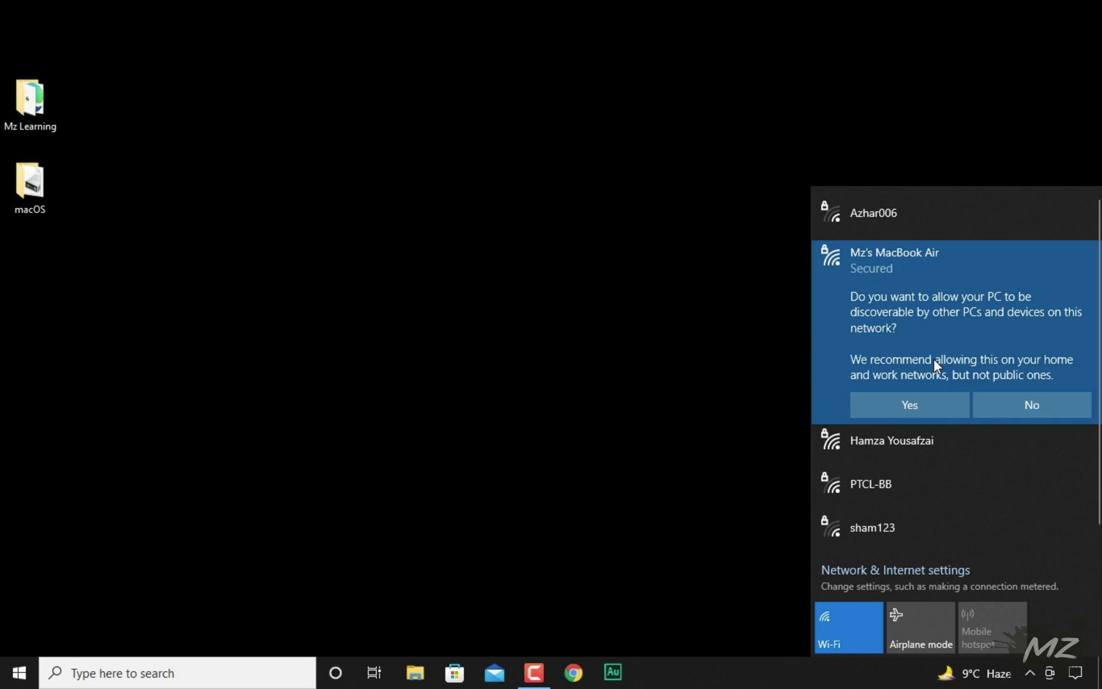
pyautogui.click(927, 405)
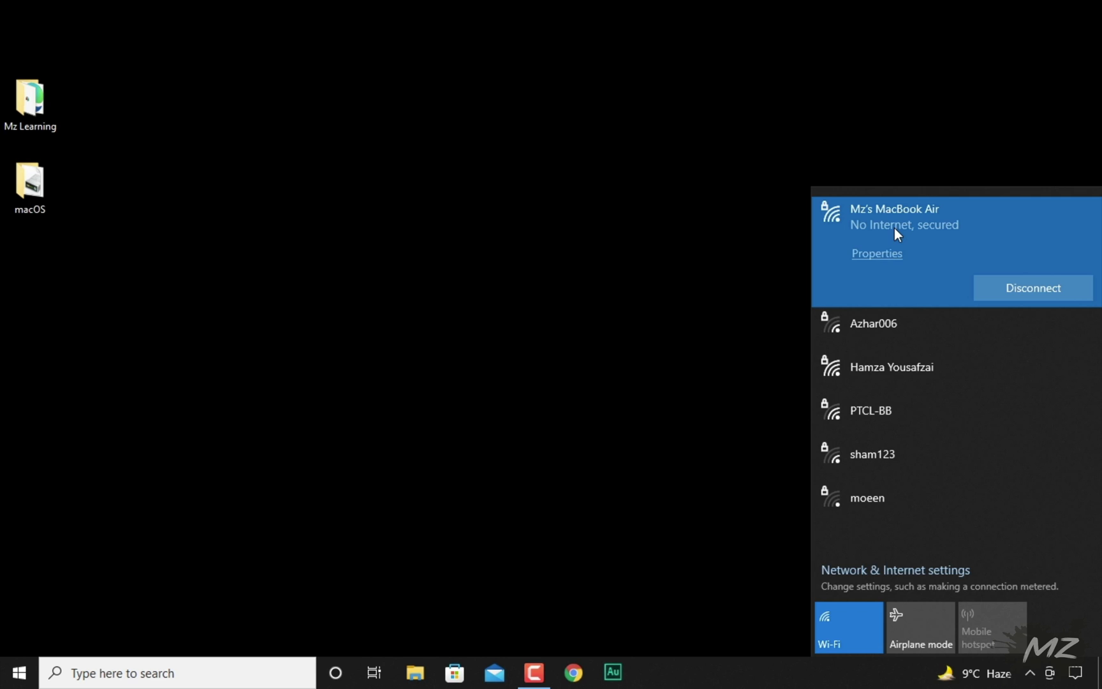
# On the Windows PC, turn on folder sharing for the macOS desktop folder in its Advanced Sharing properties
pyautogui.click(775, 264)
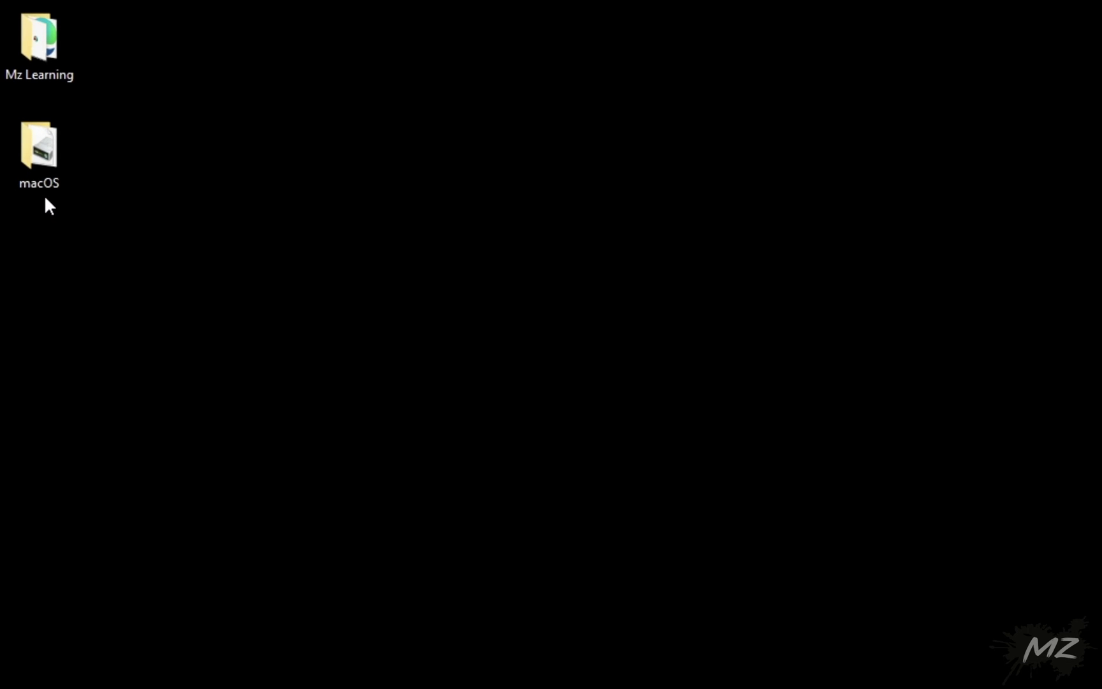
pyautogui.rightClick(45, 155)
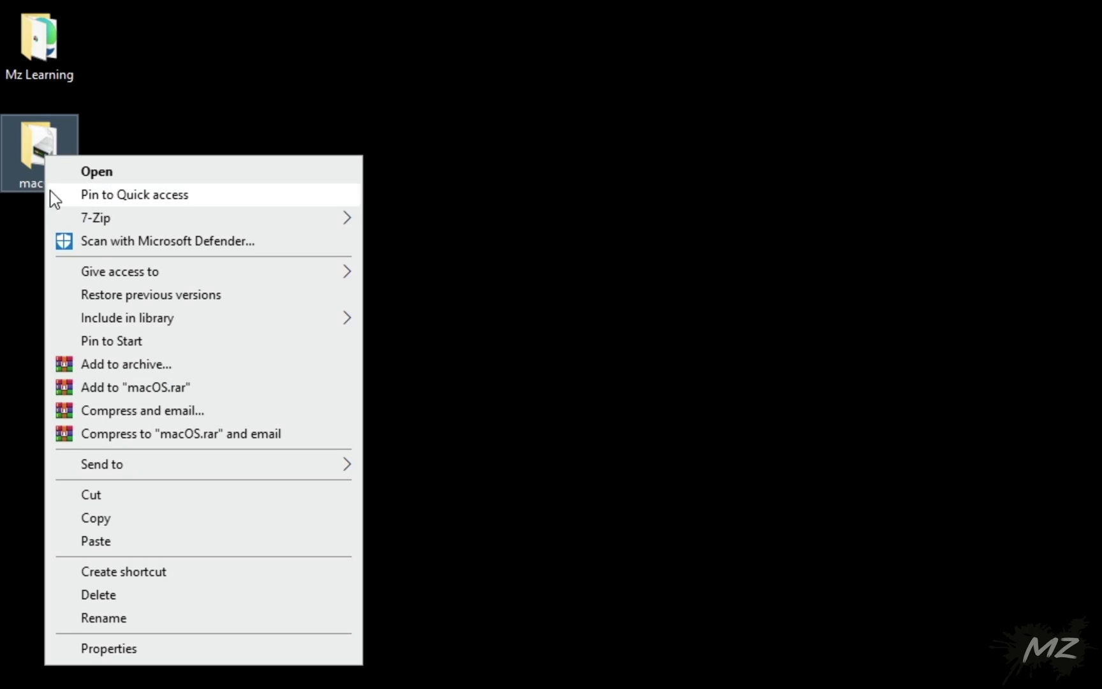
pyautogui.click(145, 647)
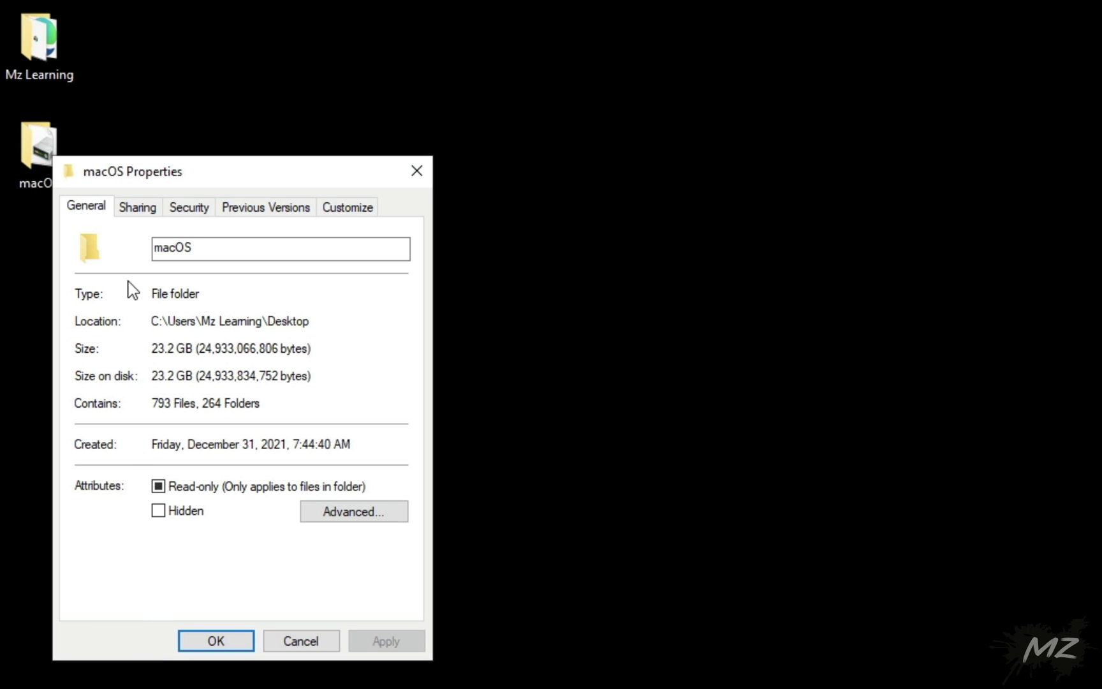
pyautogui.click(141, 208)
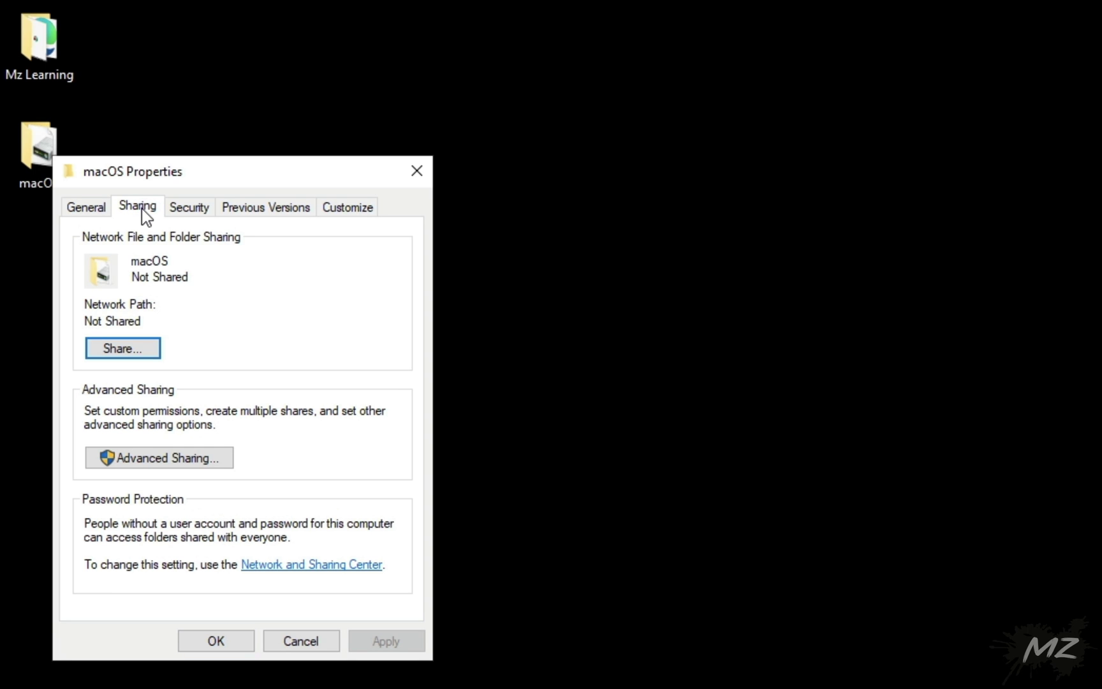
pyautogui.click(187, 455)
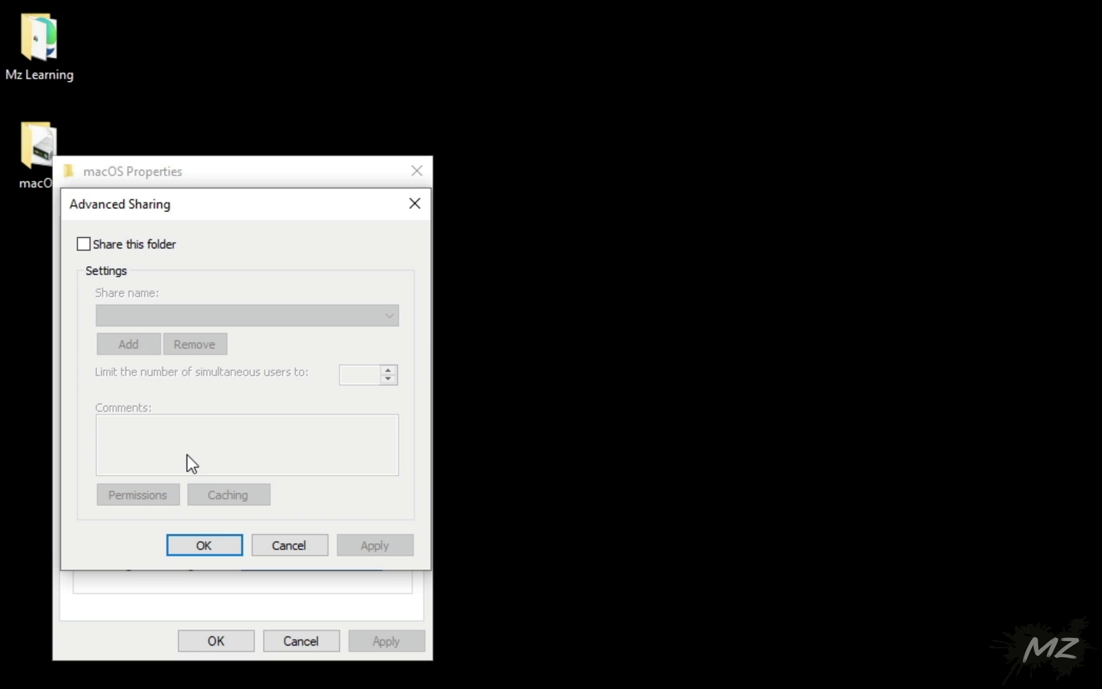
pyautogui.click(80, 246)
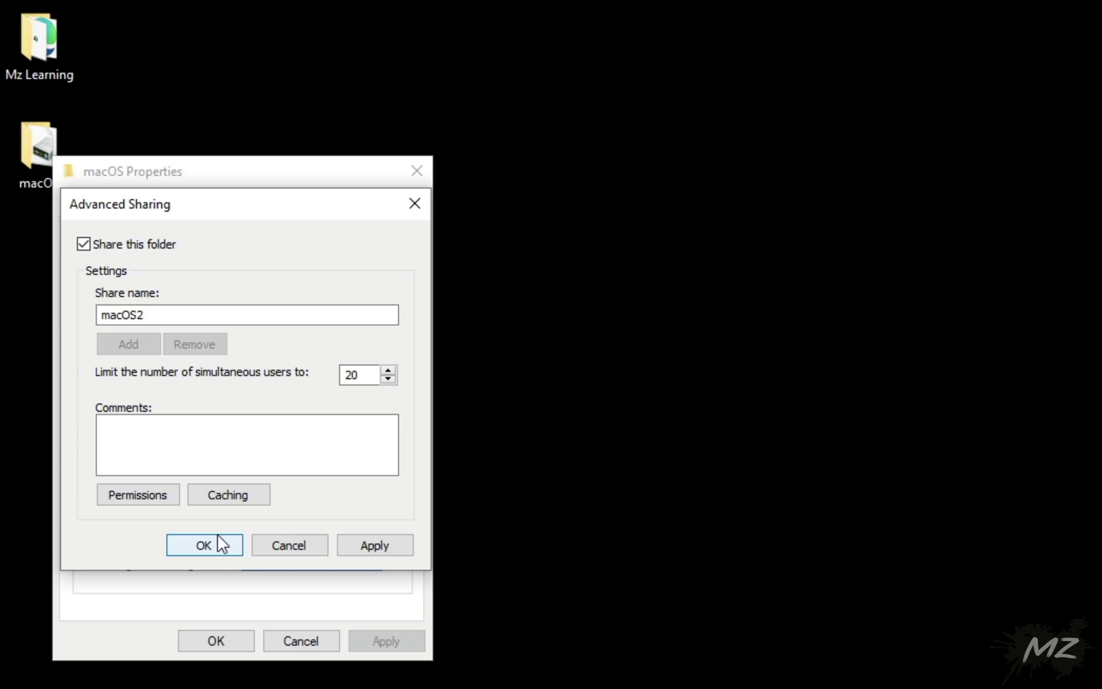
# Allow Everyone Full Control in the macOS folder's share permissions and apply the sharing settings
pyautogui.click(163, 498)
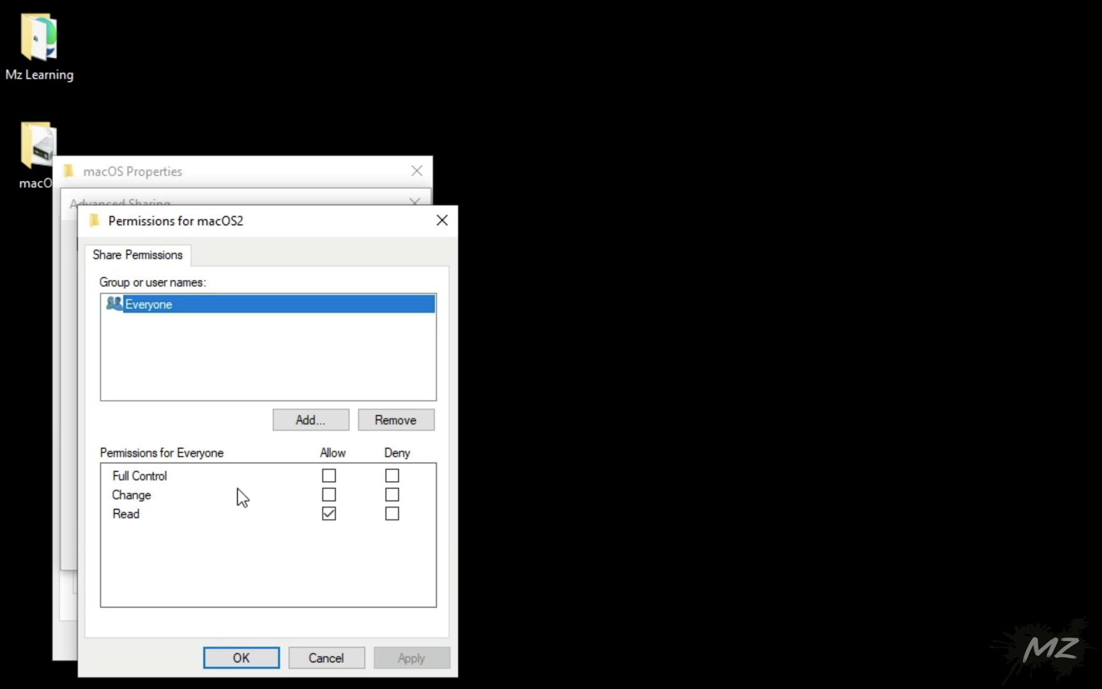
pyautogui.click(329, 476)
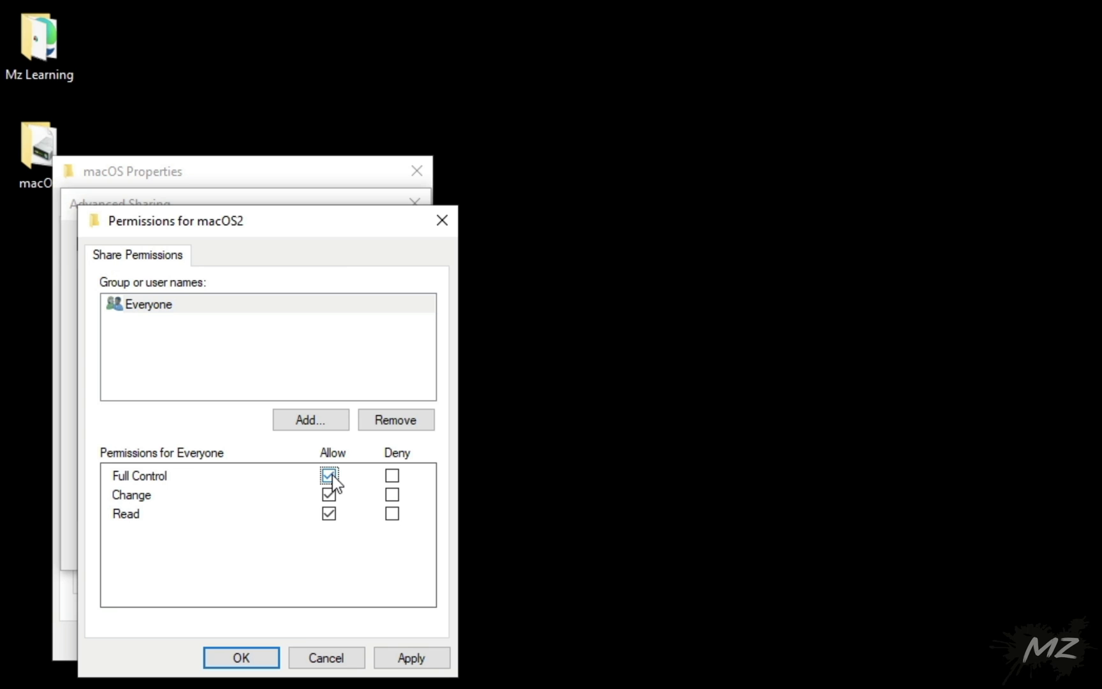
pyautogui.click(416, 658)
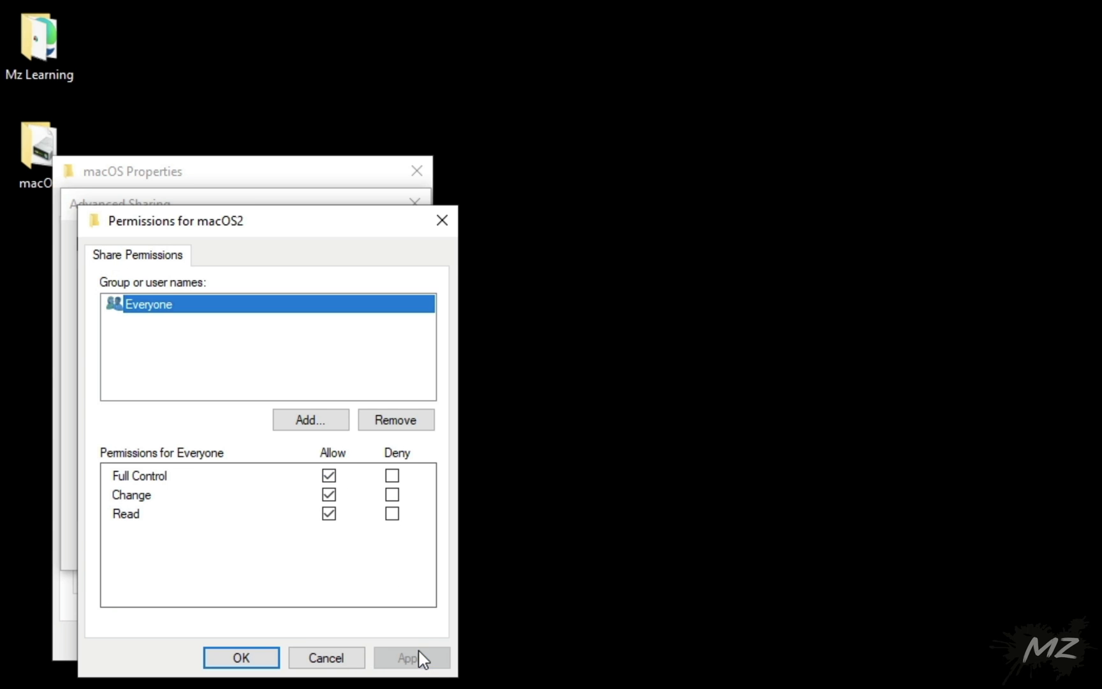
pyautogui.click(262, 658)
pyautogui.click(354, 553)
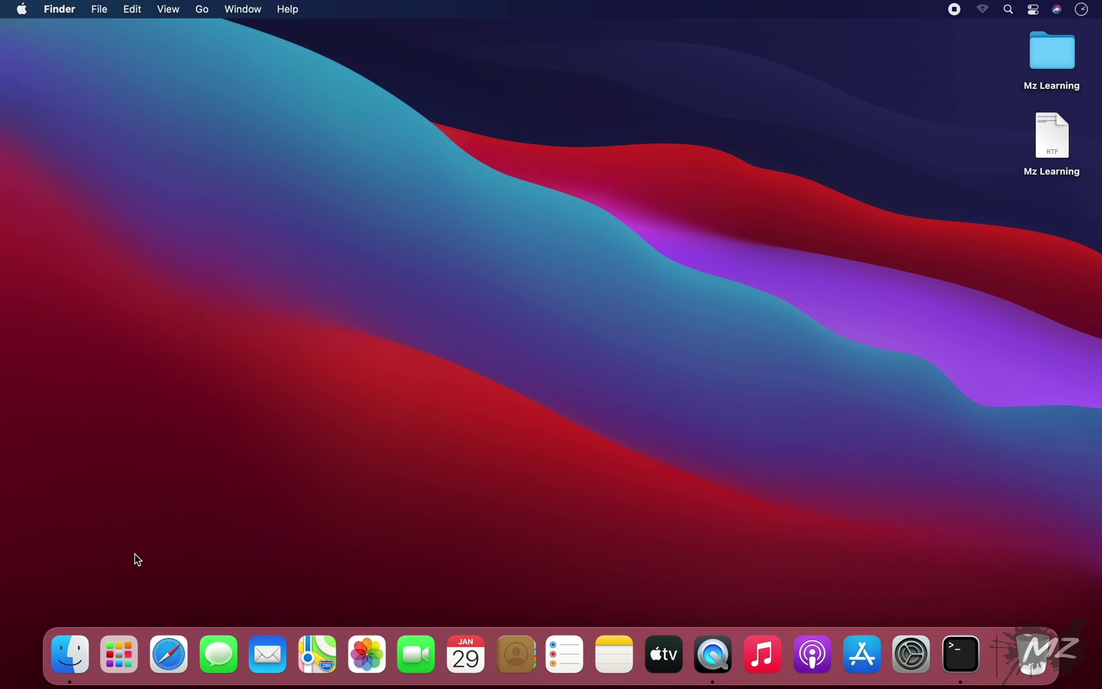
# On the Mac, open the shared macOS folder of the mzlearning network computer in Finder and enlarge its window
pyautogui.click(77, 647)
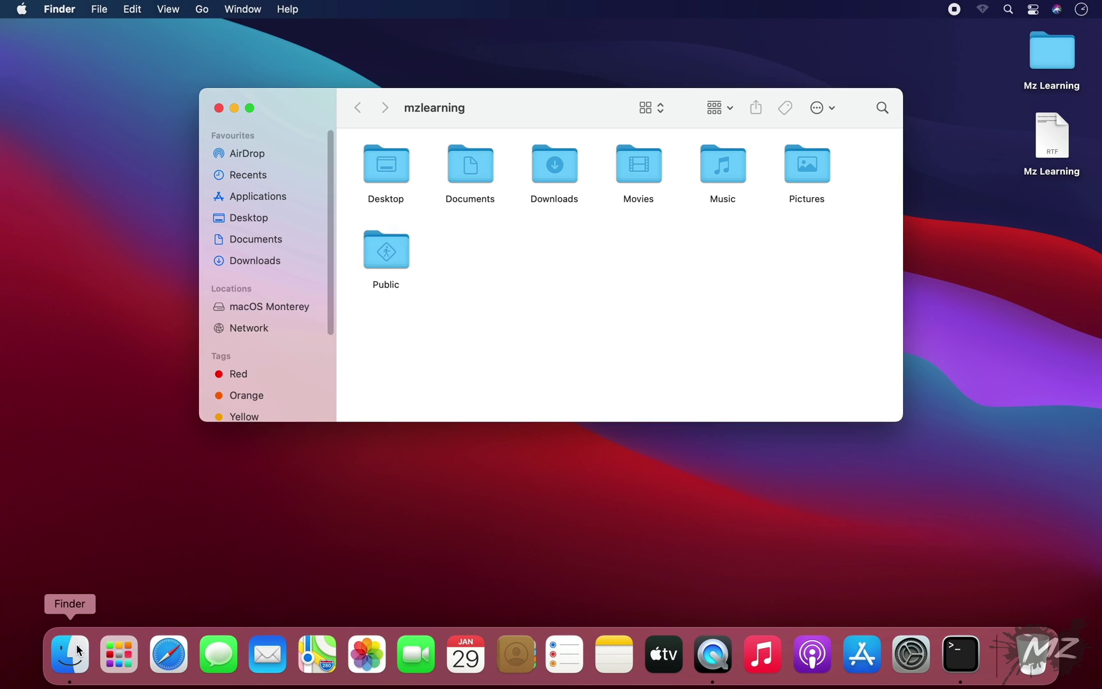
pyautogui.click(253, 330)
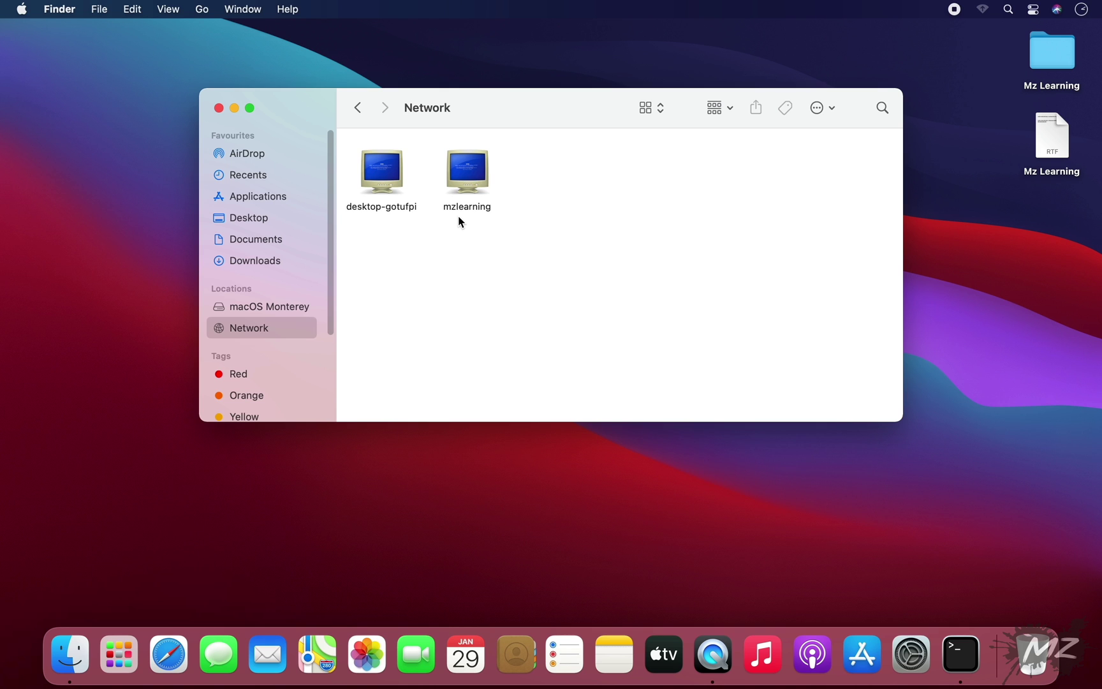
pyautogui.doubleClick(464, 183)
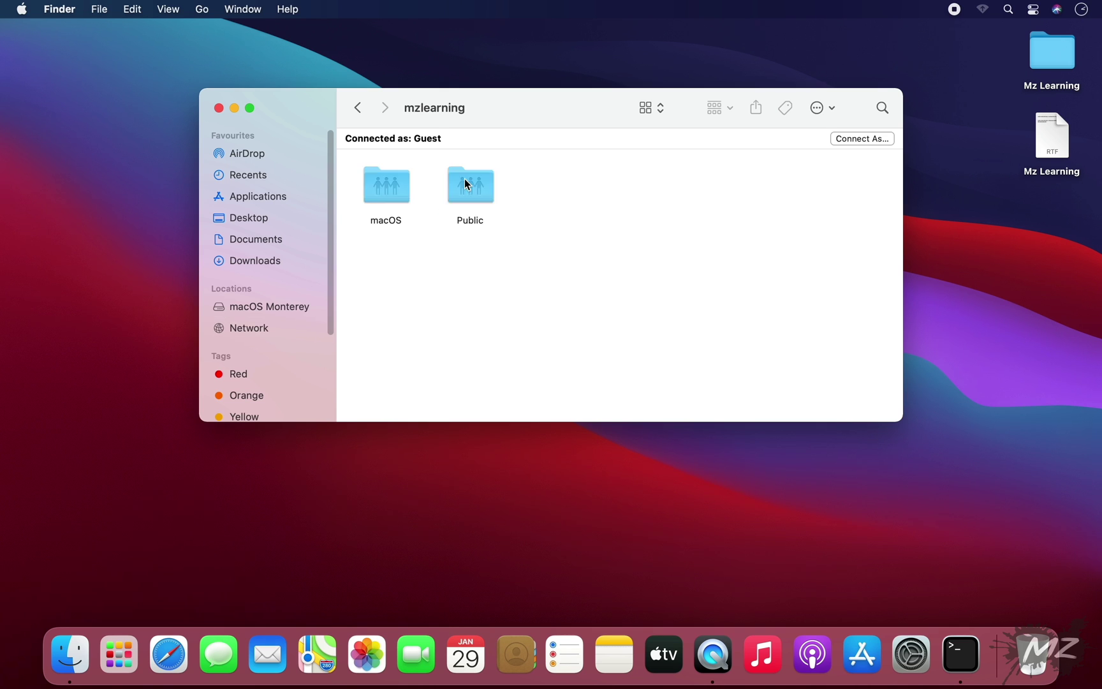
pyautogui.click(395, 202)
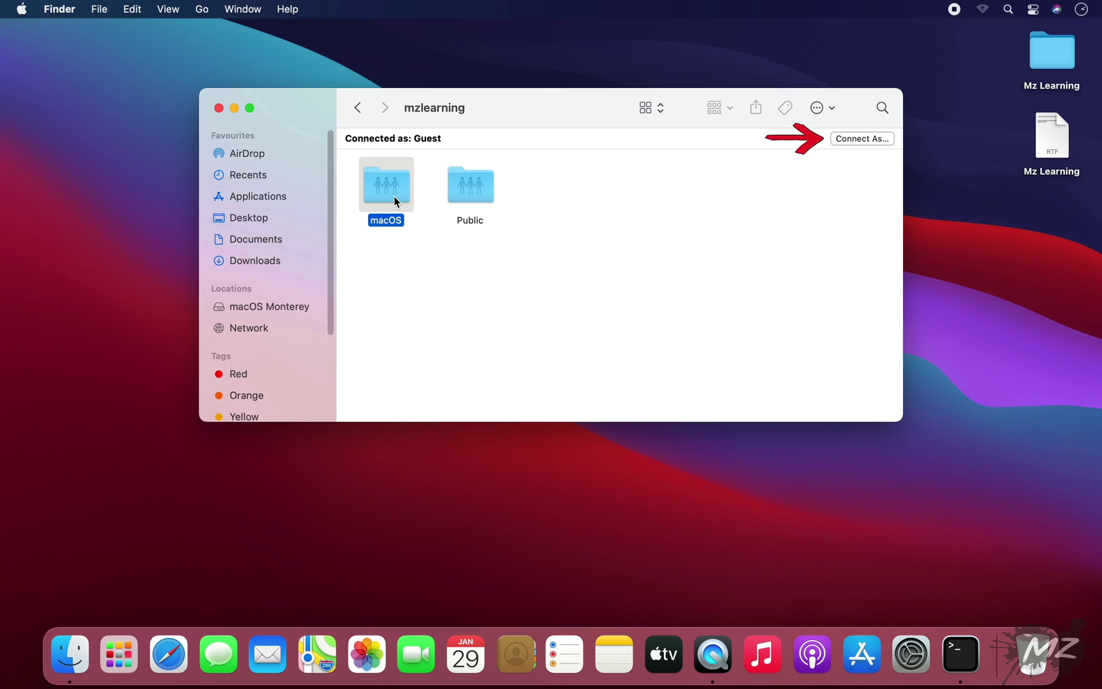
pyautogui.doubleClick(396, 201)
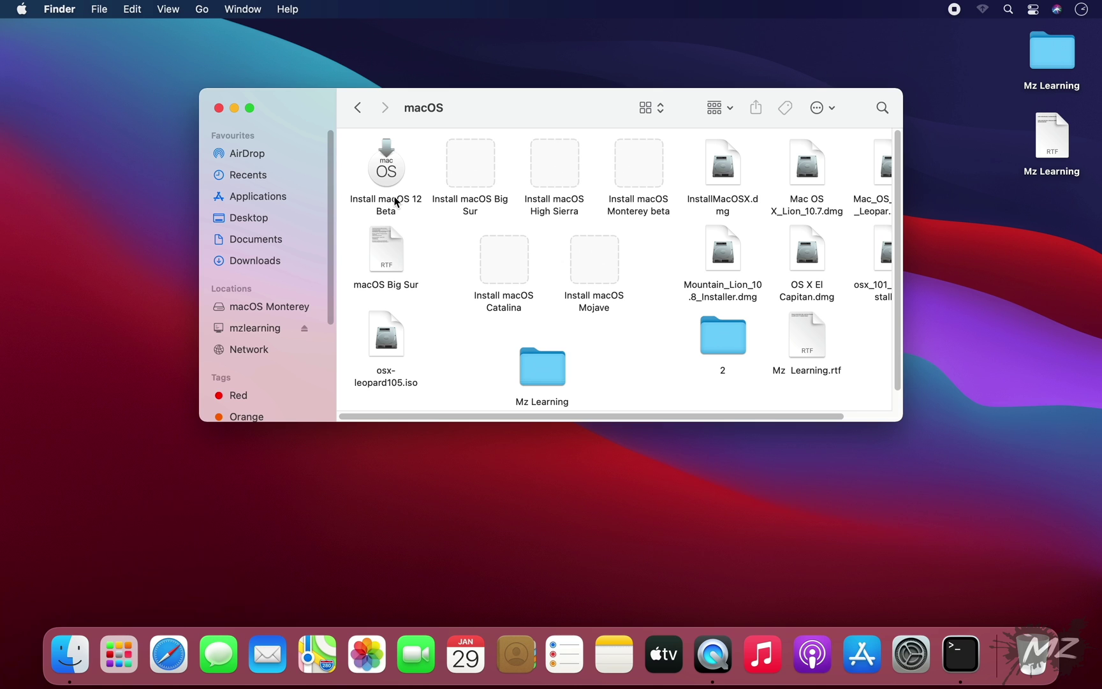
pyautogui.moveTo(902, 420); pyautogui.dragTo(1006, 529)
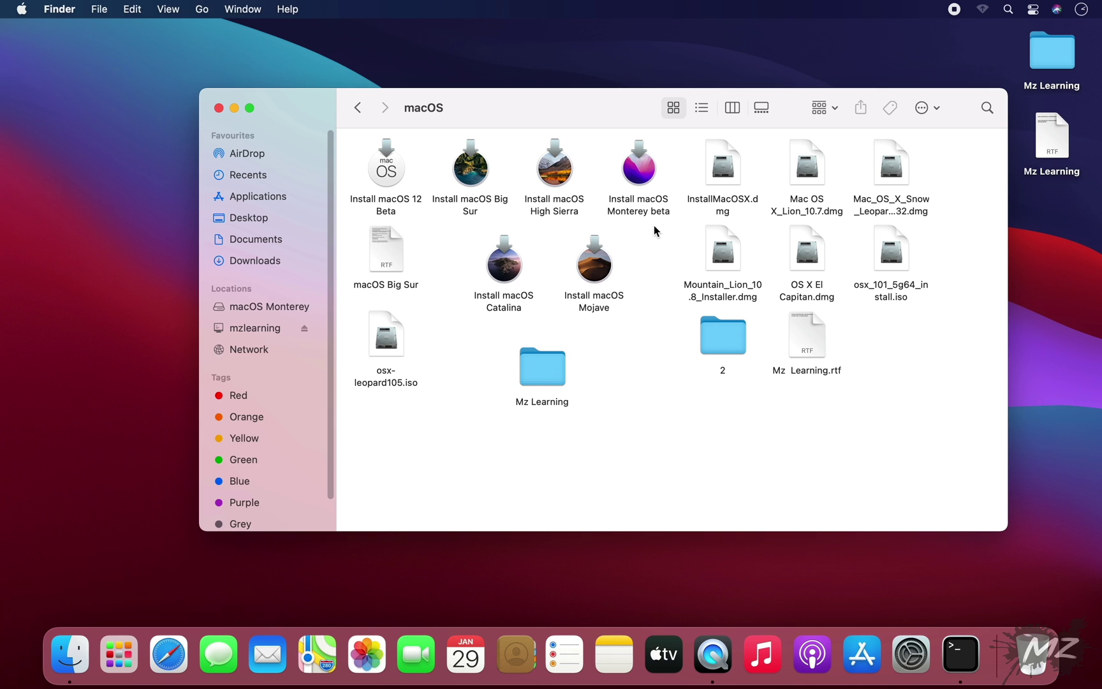
# Open Mz Learning.rtf from the shared folder, add "Thanks" below its text, and save it, accepting the lack of permanent version storage
pyautogui.click(809, 338)
pyautogui.doubleClick(808, 338)
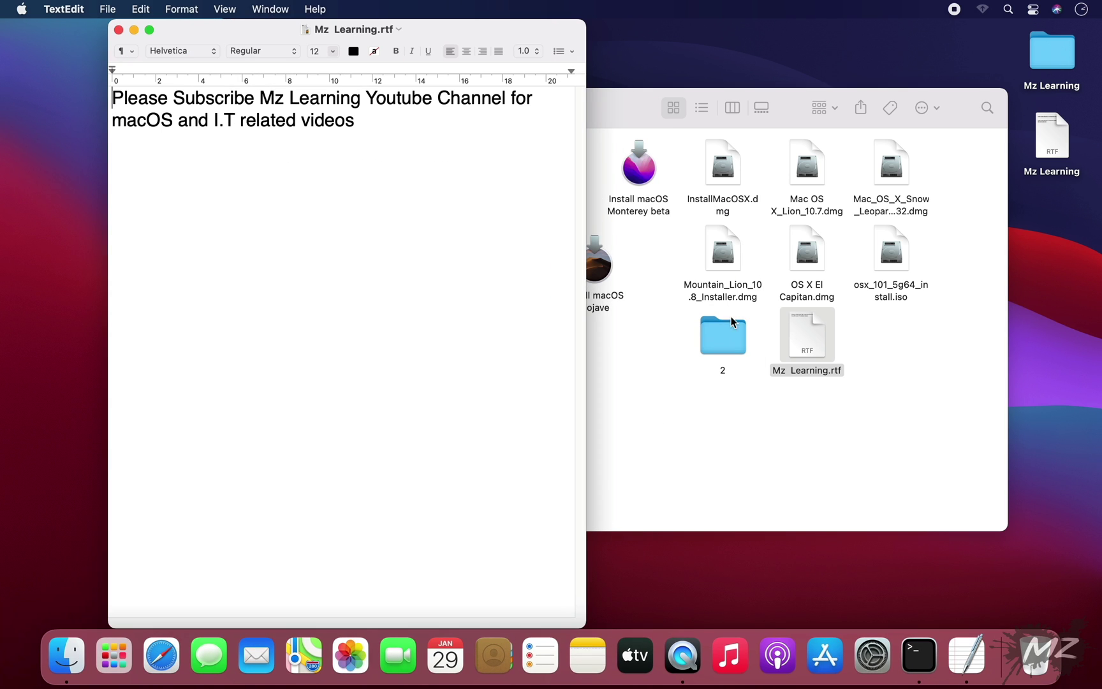
pyautogui.click(246, 207)
pyautogui.write('Thanks')
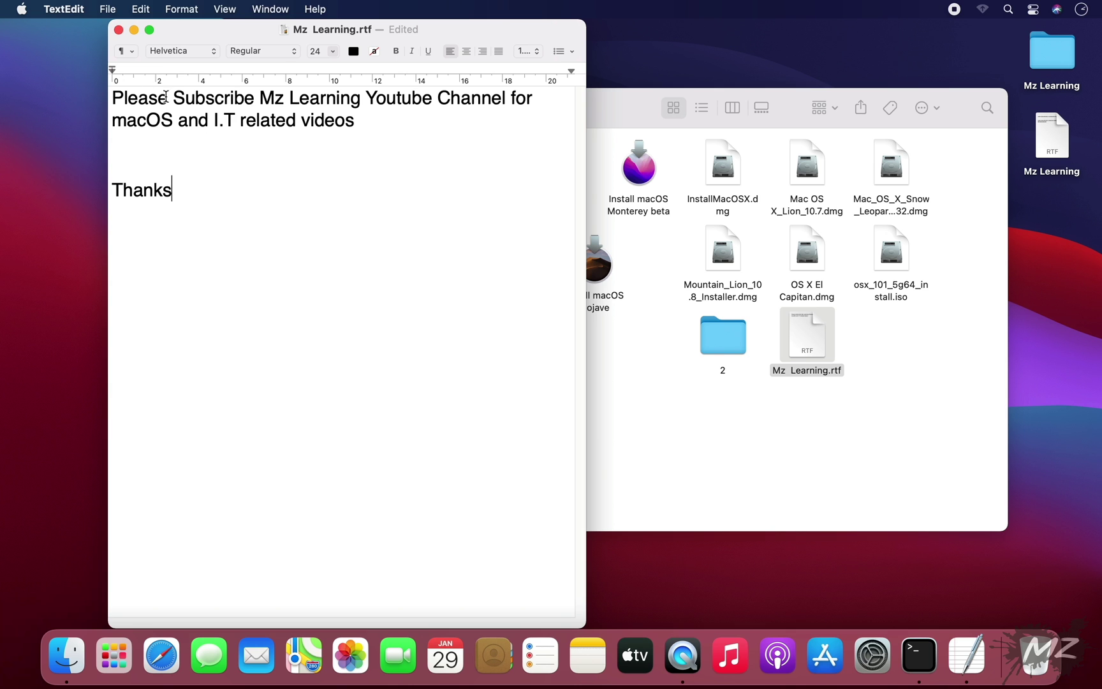
pyautogui.click(107, 9)
pyautogui.click(123, 108)
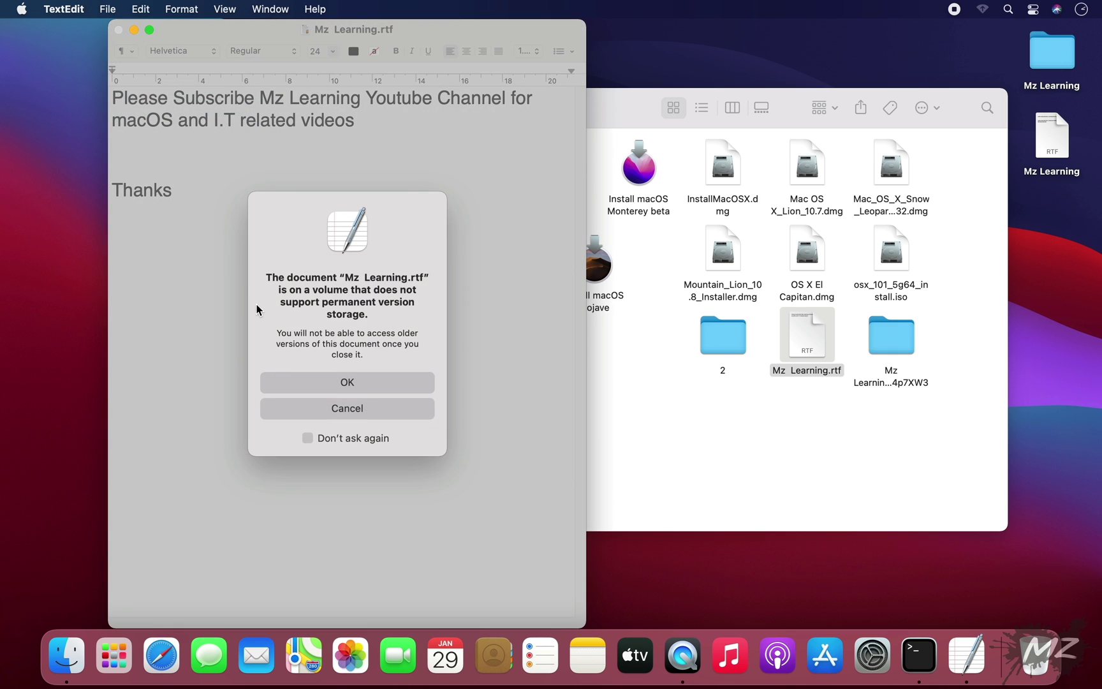
pyautogui.click(310, 382)
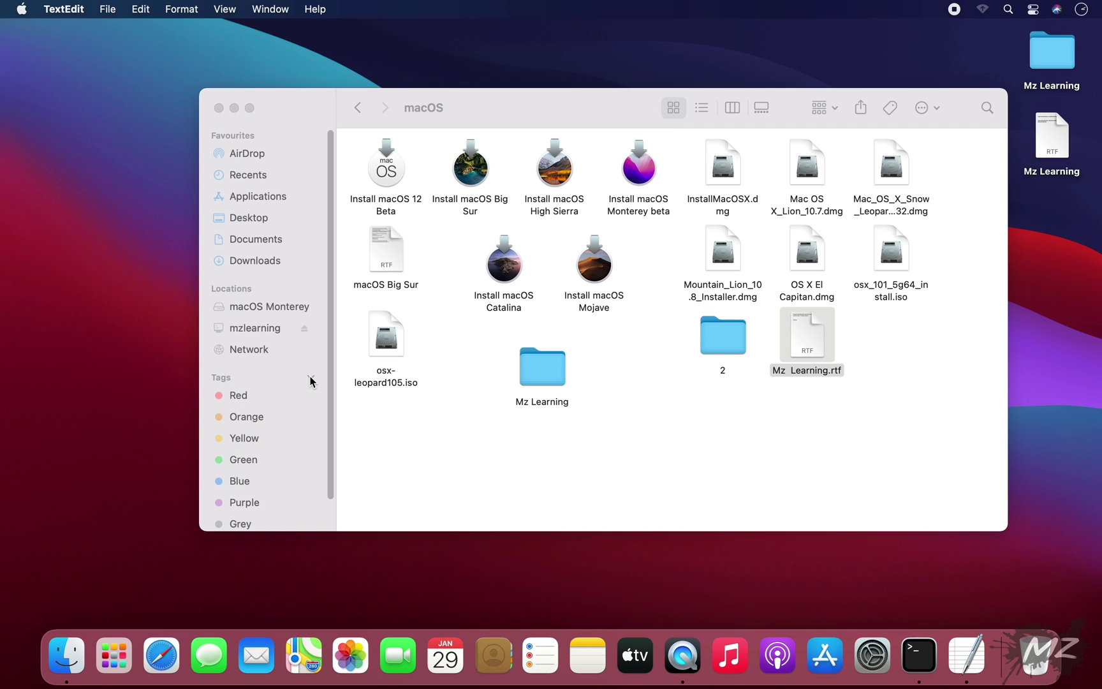
# Copy Mz Learning.rtf from the shared folder to the Mac desktop, and the desktop's original Mz Learning RTF file into the shared folder
pyautogui.moveTo(811, 336); pyautogui.dragTo(1082, 343)
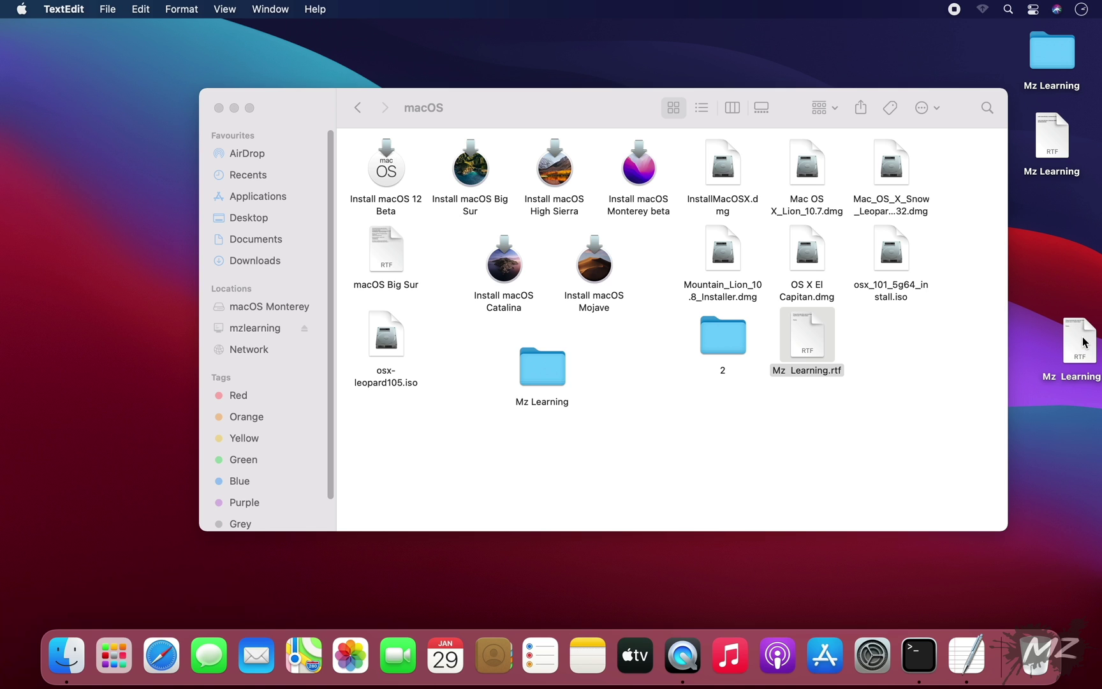
pyautogui.moveTo(1061, 138); pyautogui.dragTo(651, 427)
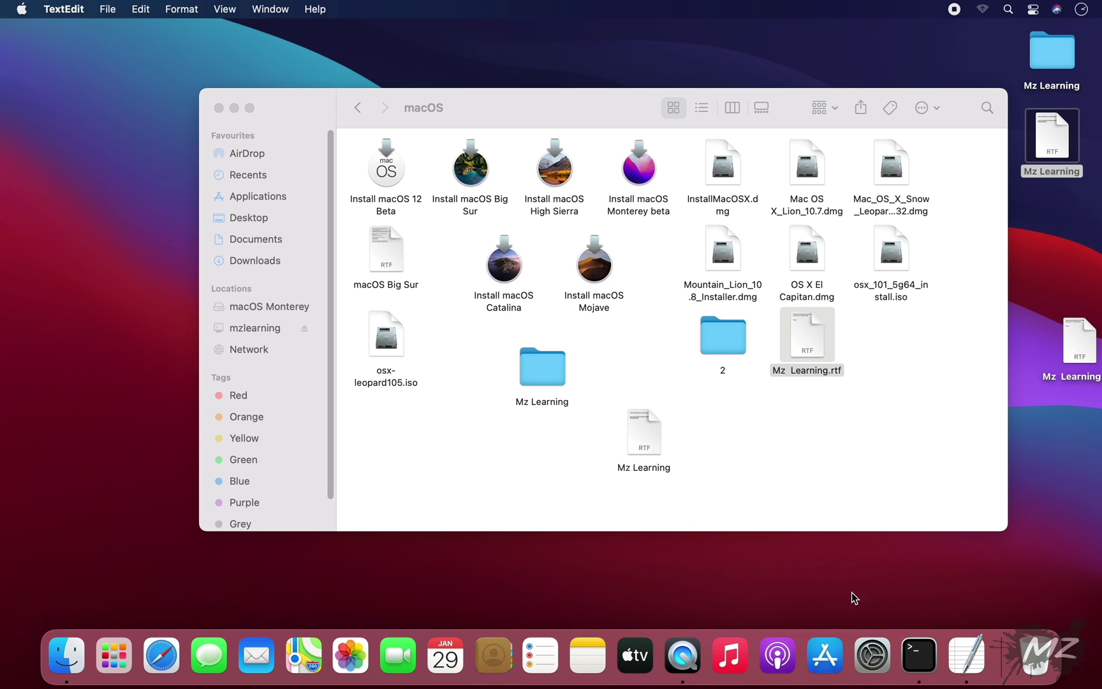
# Turn on File Sharing in the Mac's System Preferences and add the Documents folder to the shared folders
pyautogui.click(867, 653)
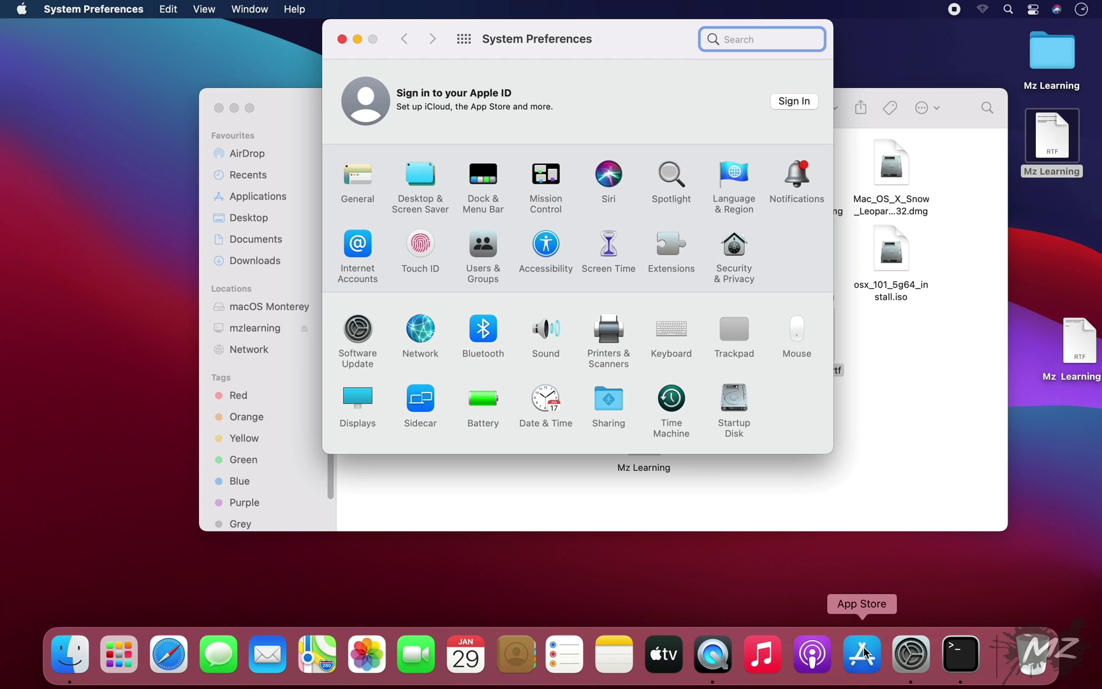
pyautogui.click(608, 407)
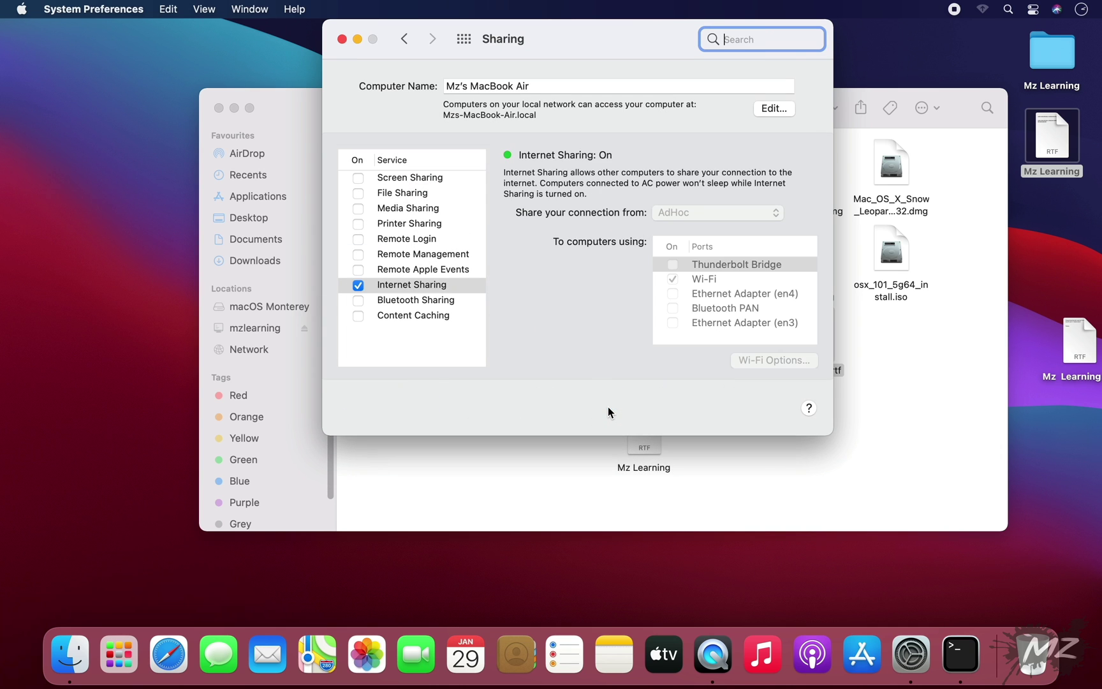
pyautogui.click(359, 193)
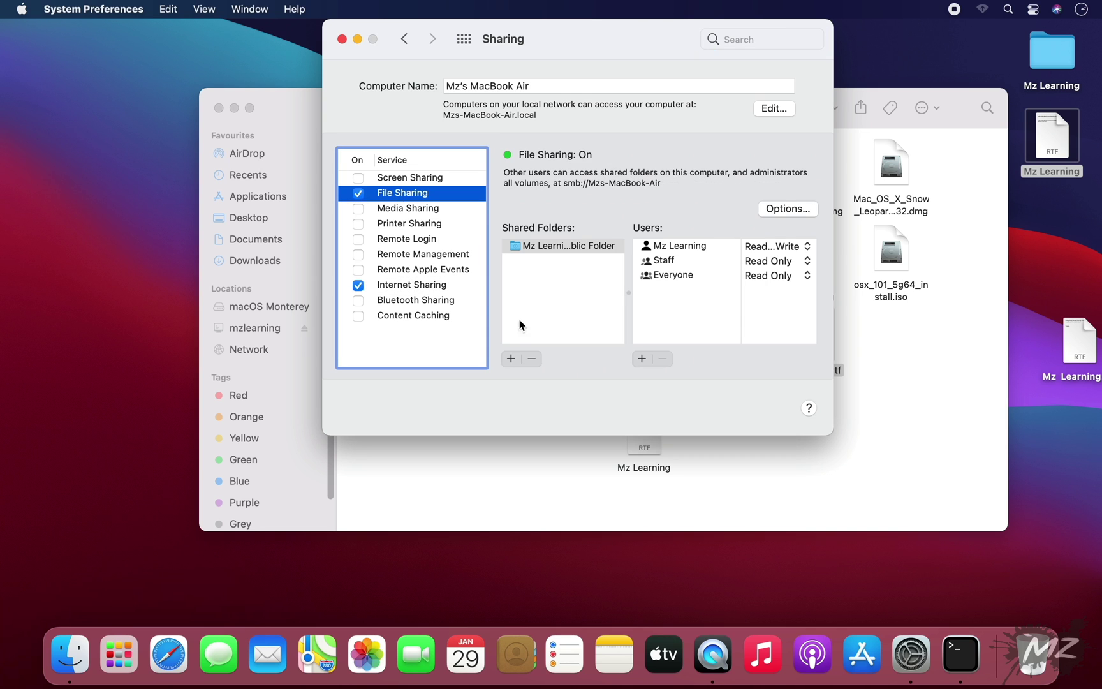
pyautogui.click(510, 358)
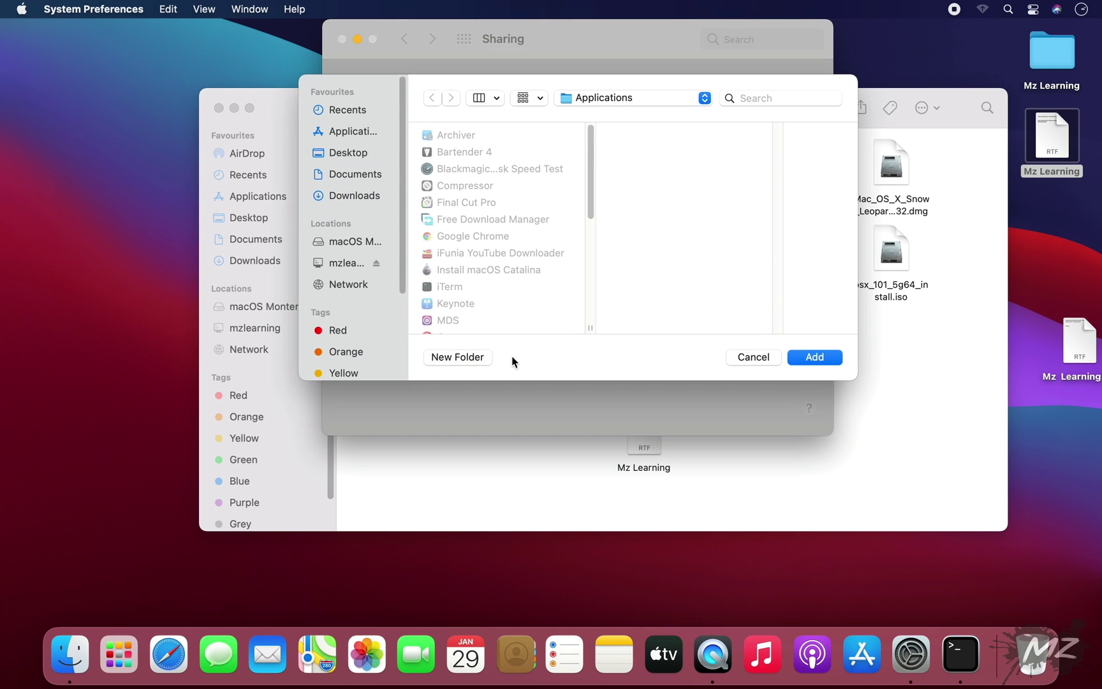
pyautogui.click(359, 180)
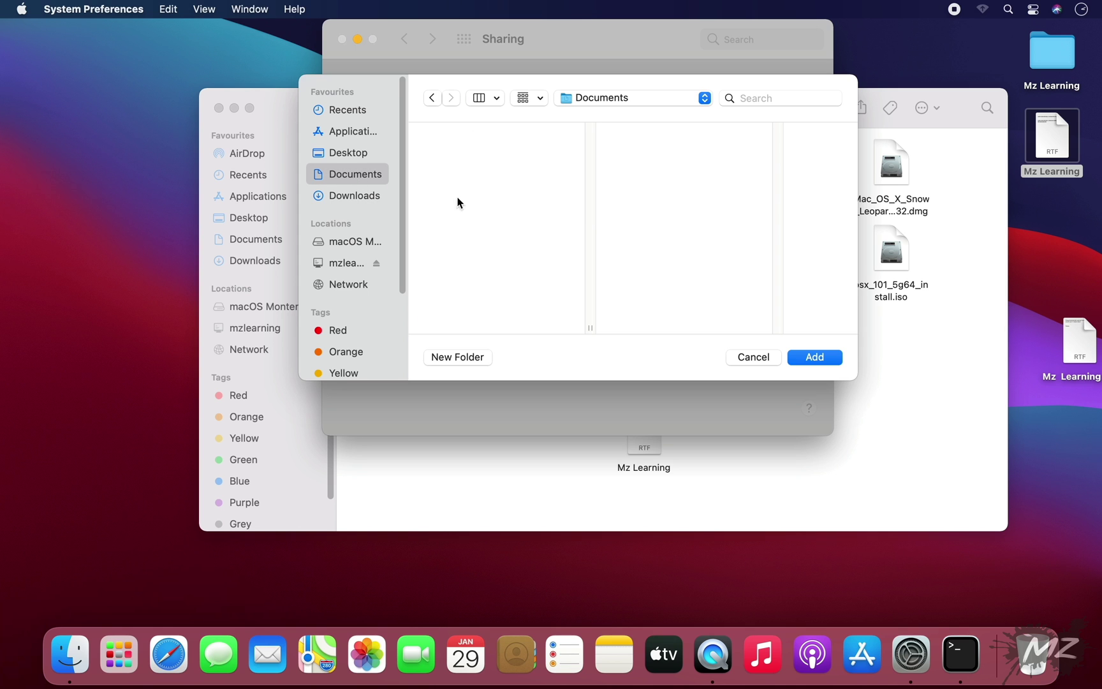
pyautogui.click(805, 355)
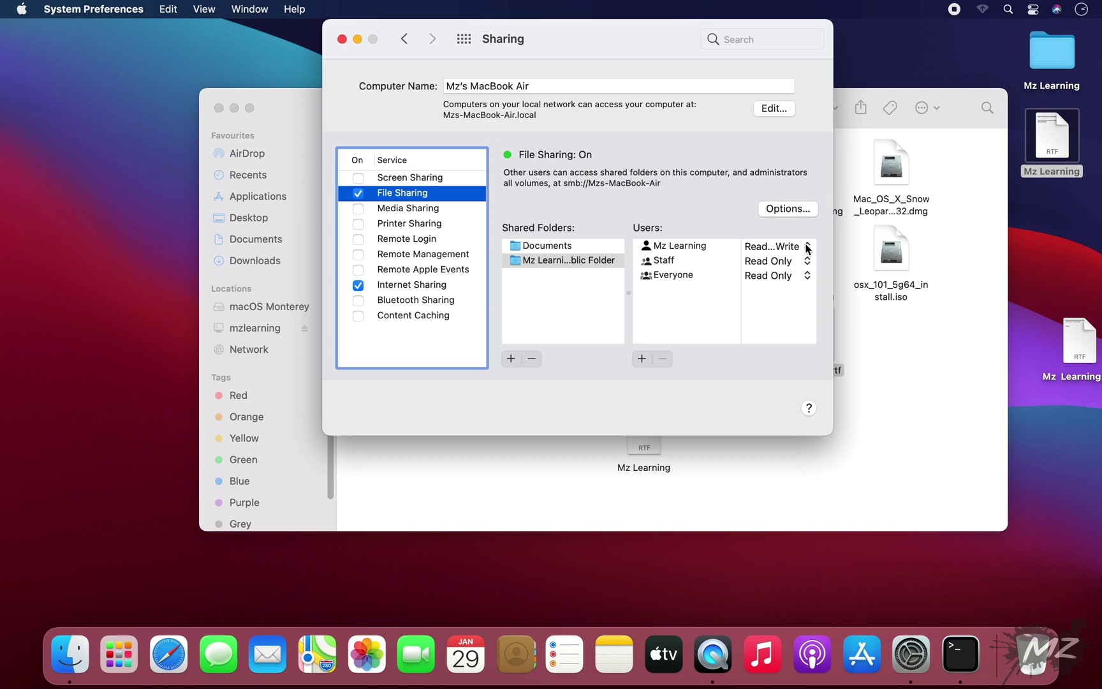
# Enable Windows File Sharing over SMB for the Mac user account, authenticate with the account password, and accept the options
pyautogui.click(789, 209)
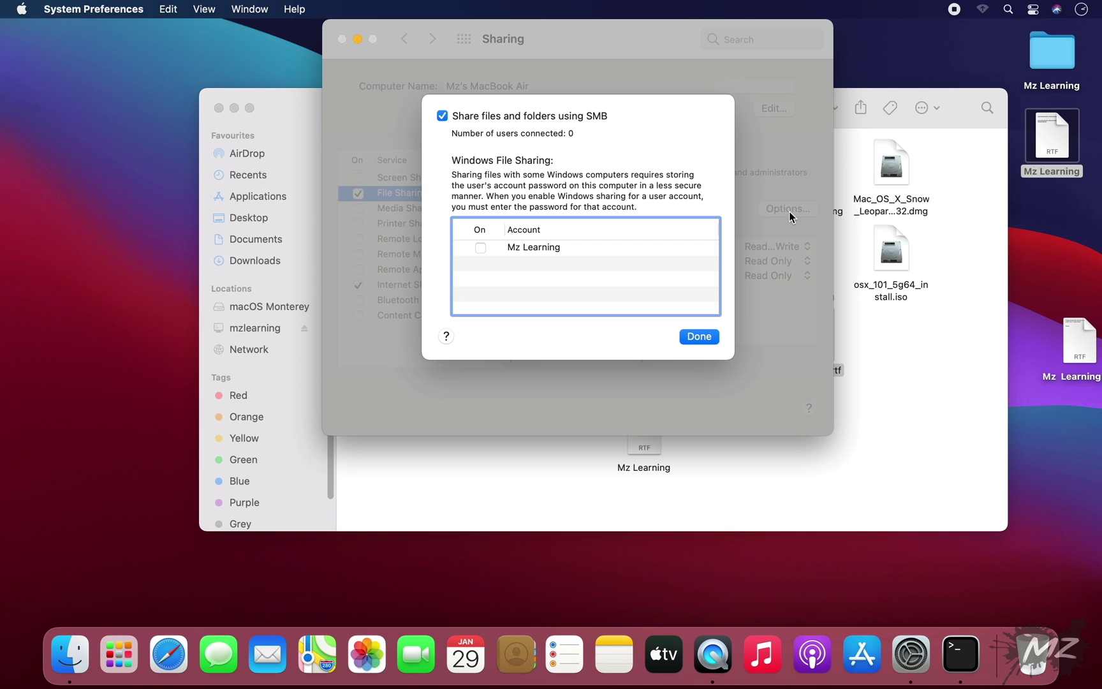
pyautogui.click(482, 248)
pyautogui.write('••••••')
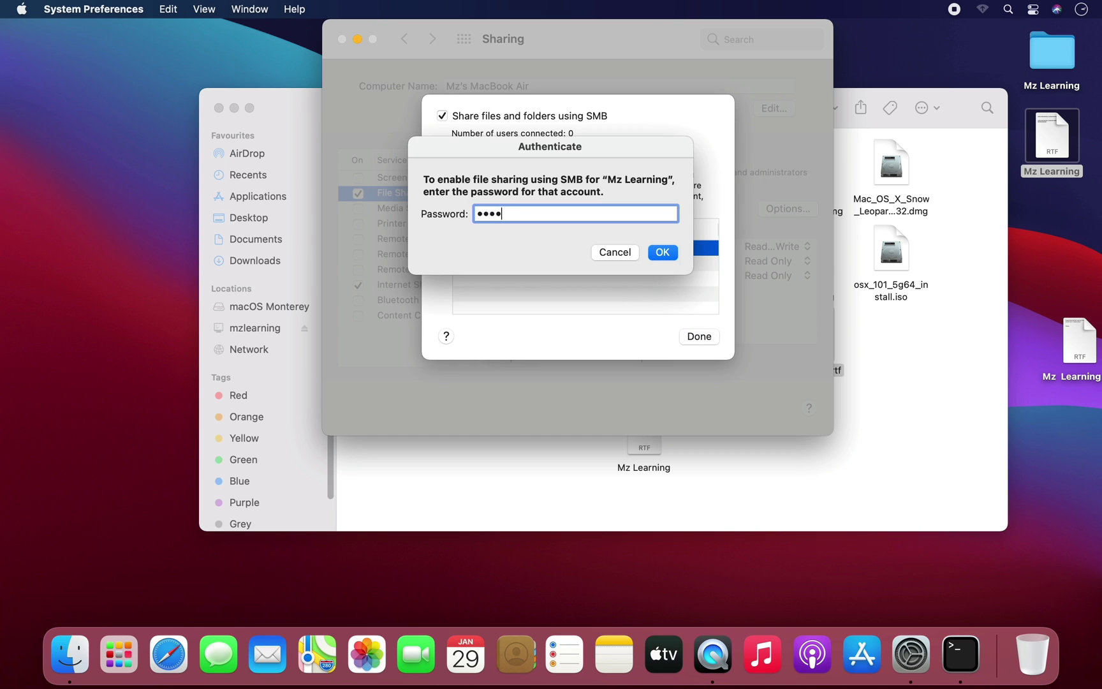
pyautogui.click(671, 255)
pyautogui.click(692, 336)
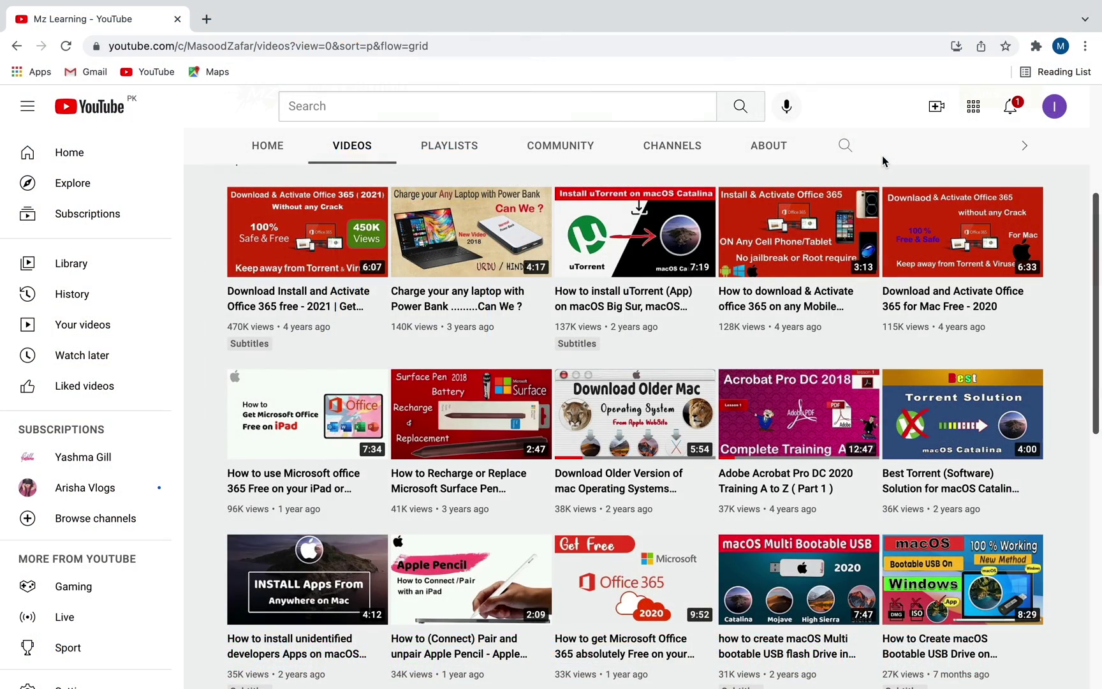
# On YouTube, subscribe to the Mz Learning channel and turn on all of its notifications
pyautogui.scroll(5, 881, 156)
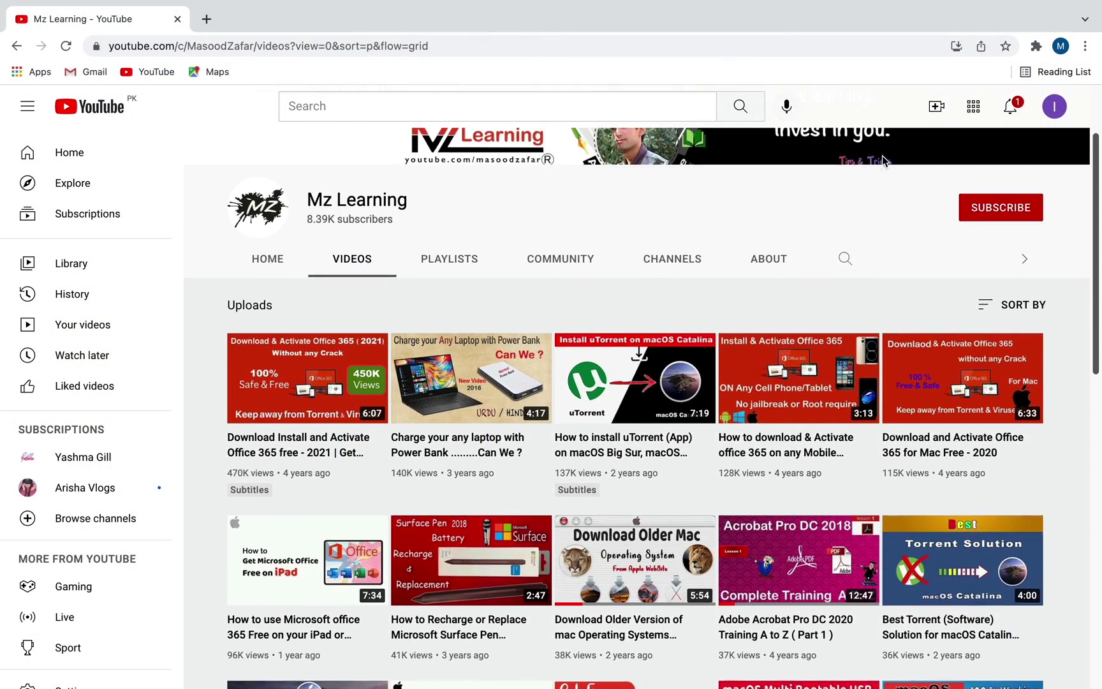
pyautogui.scroll(1, 885, 160)
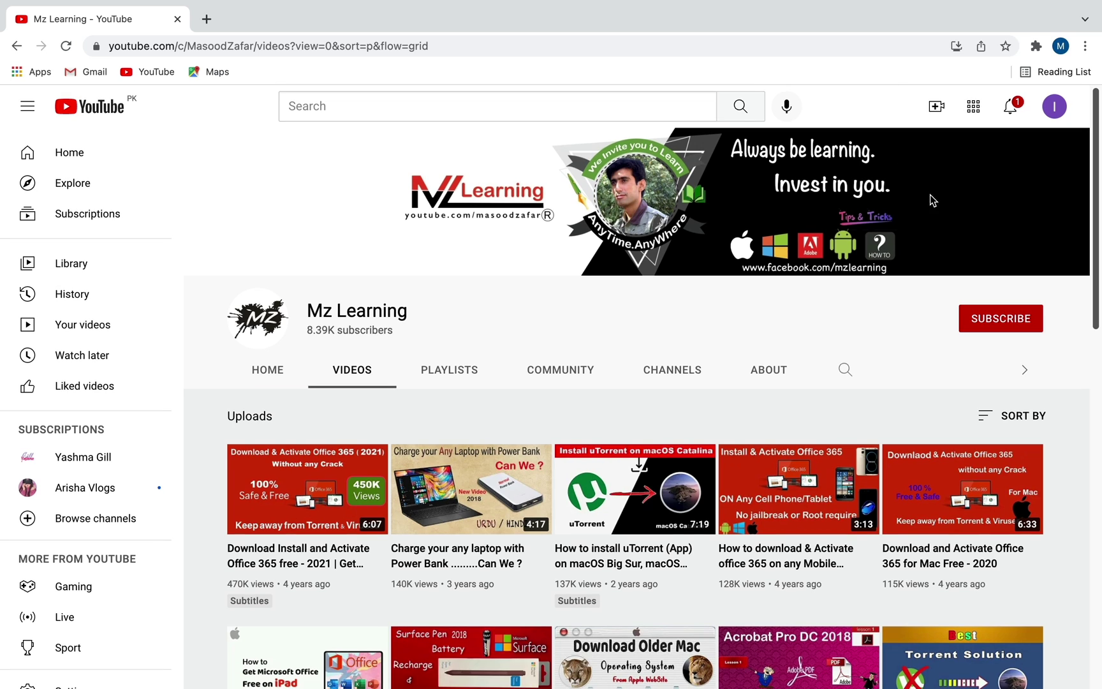
pyautogui.click(998, 318)
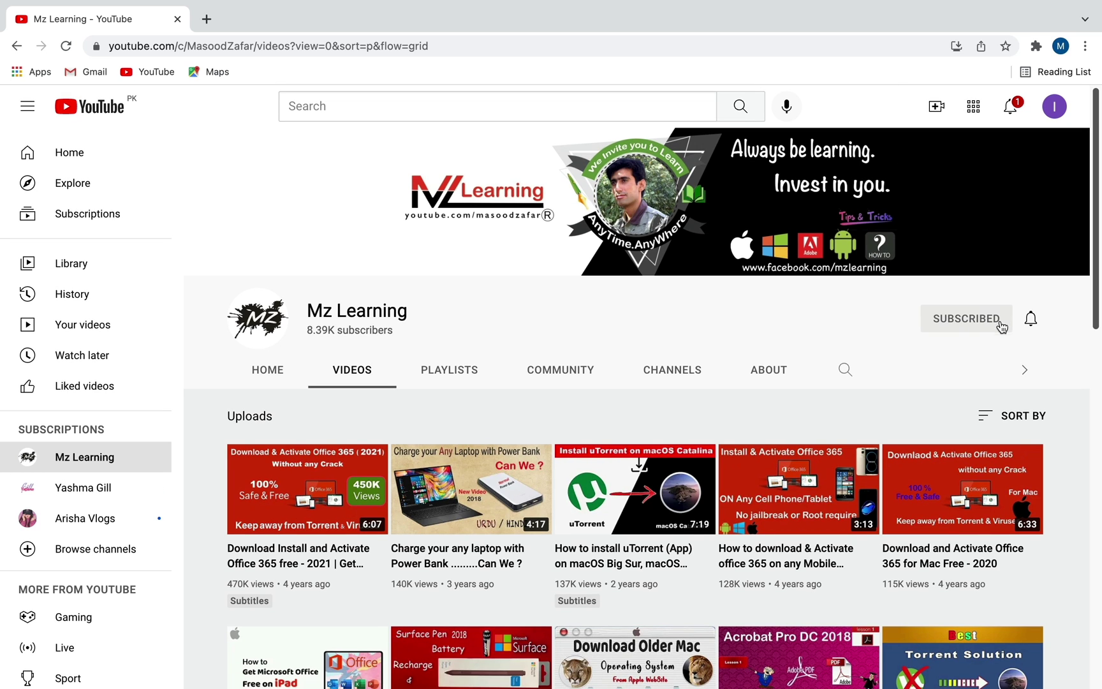
pyautogui.click(1031, 320)
pyautogui.click(1013, 355)
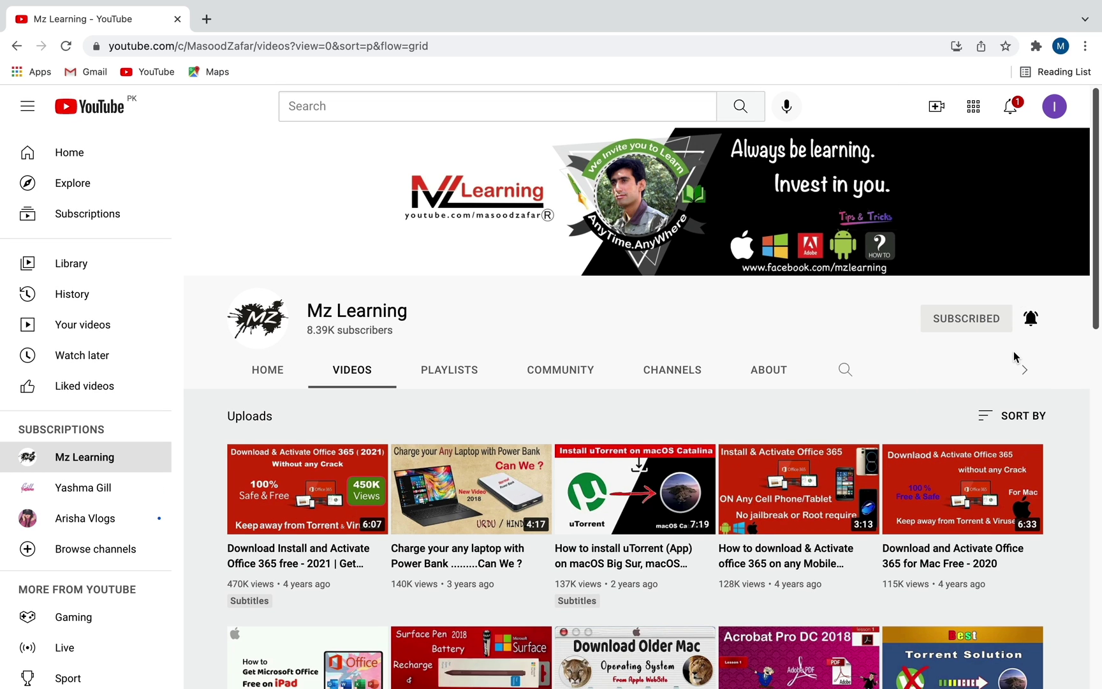